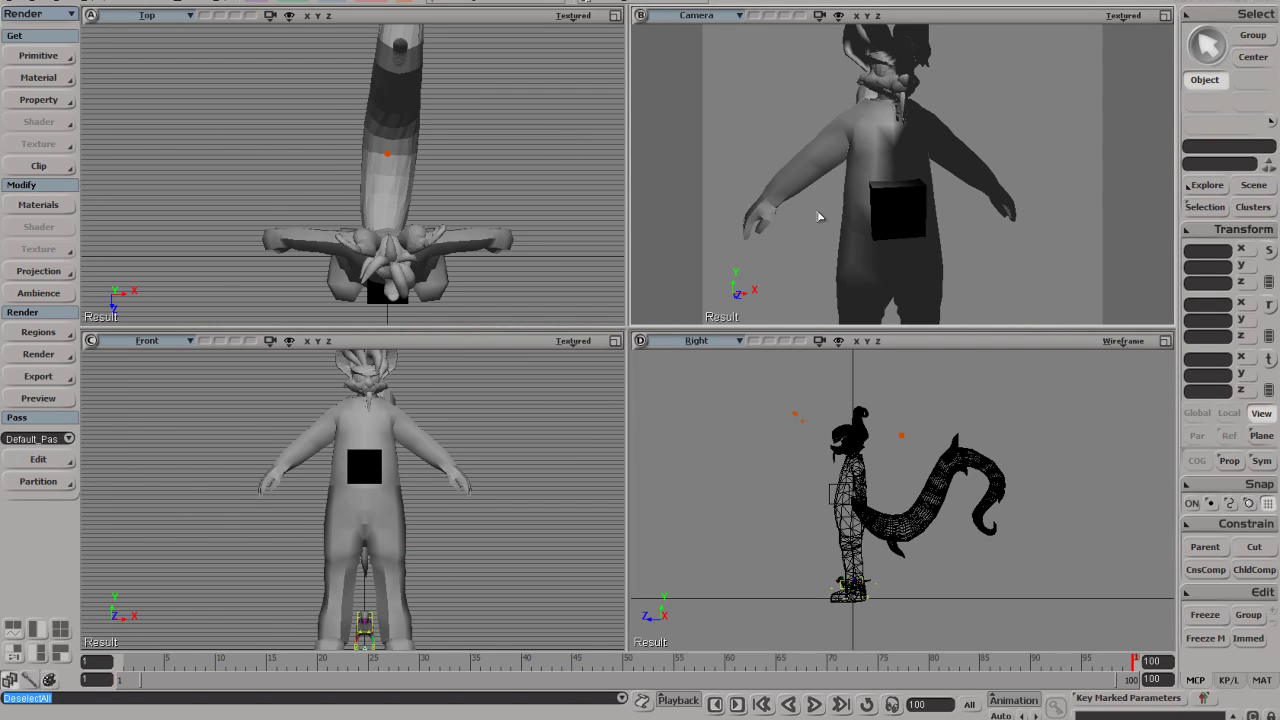
Examine the character model from the front and the side in the camera view
key("s")
right_click_drag(815, 208, 773, 153)
left_click_drag(479, 175, 458, 204)
left_click_drag(808, 195, 836, 211)
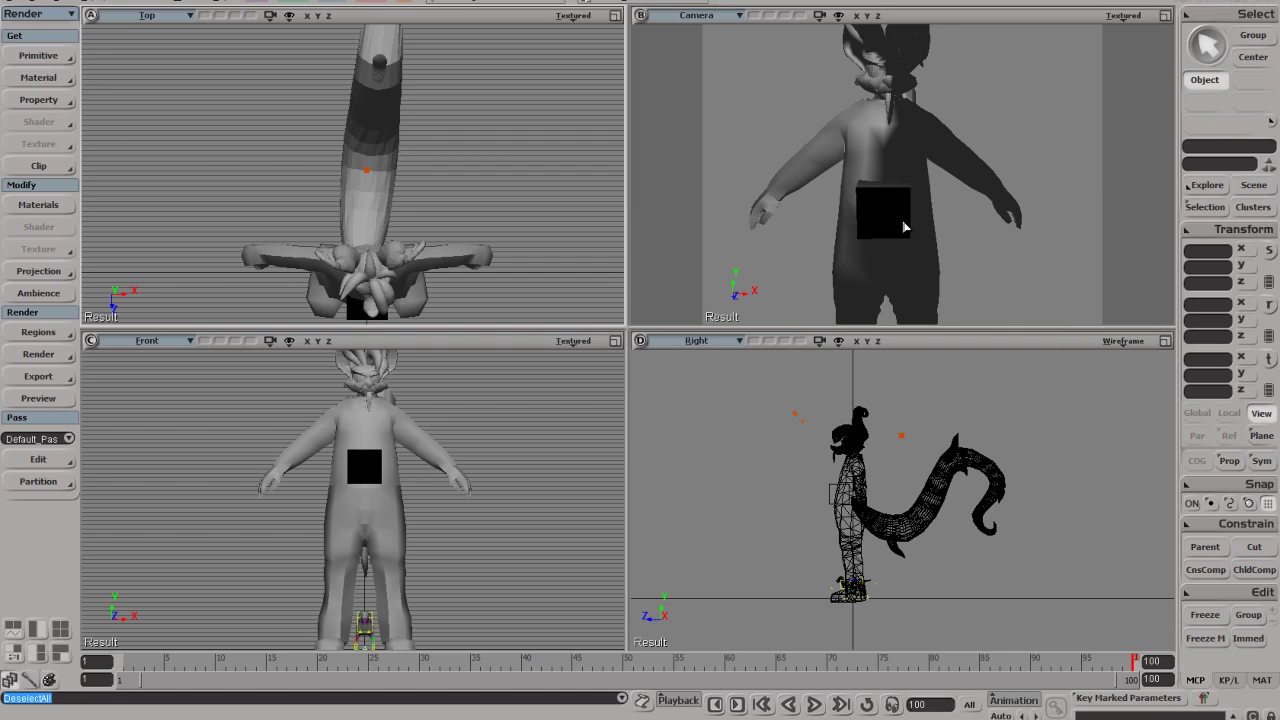
left_click_drag(865, 204, 706, 201)
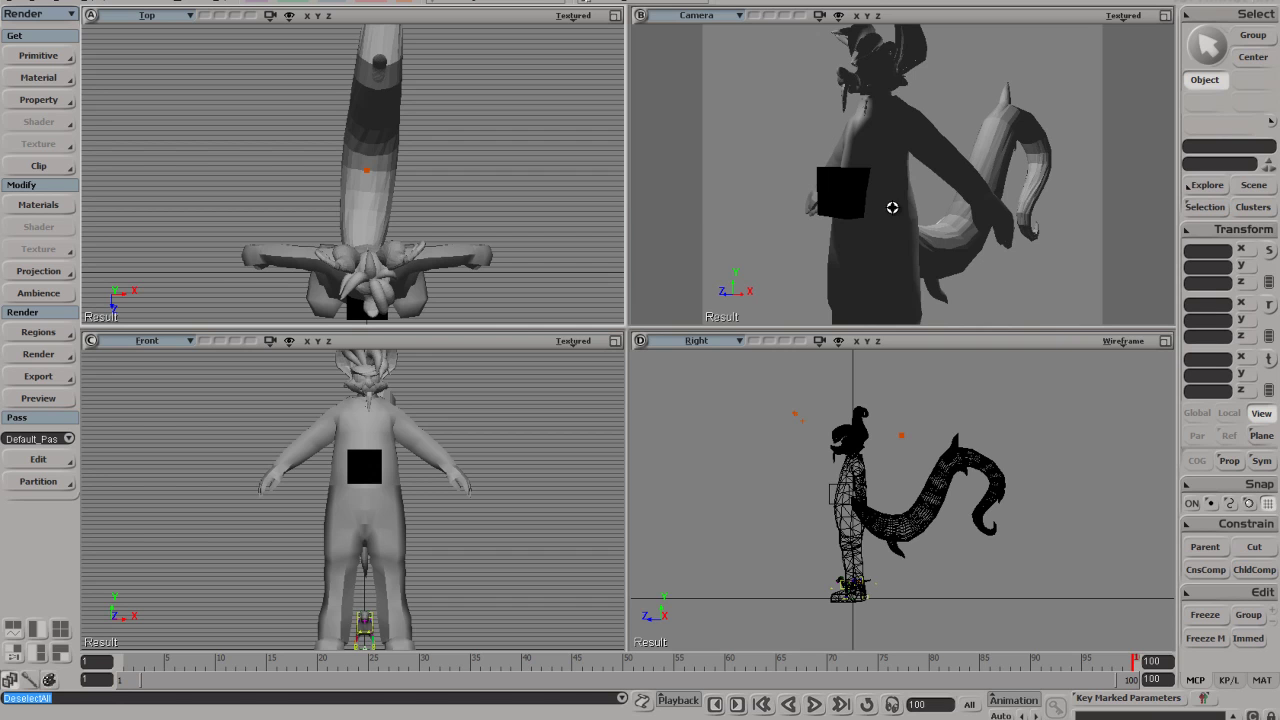
mouse_move(887, 188)
left_mouse_down()
mouse_move(883, 232)
mouse_move(860, 235)
mouse_move(870, 170)
mouse_move(944, 152)
mouse_move(966, 167)
mouse_move(904, 174)
left_mouse_up()
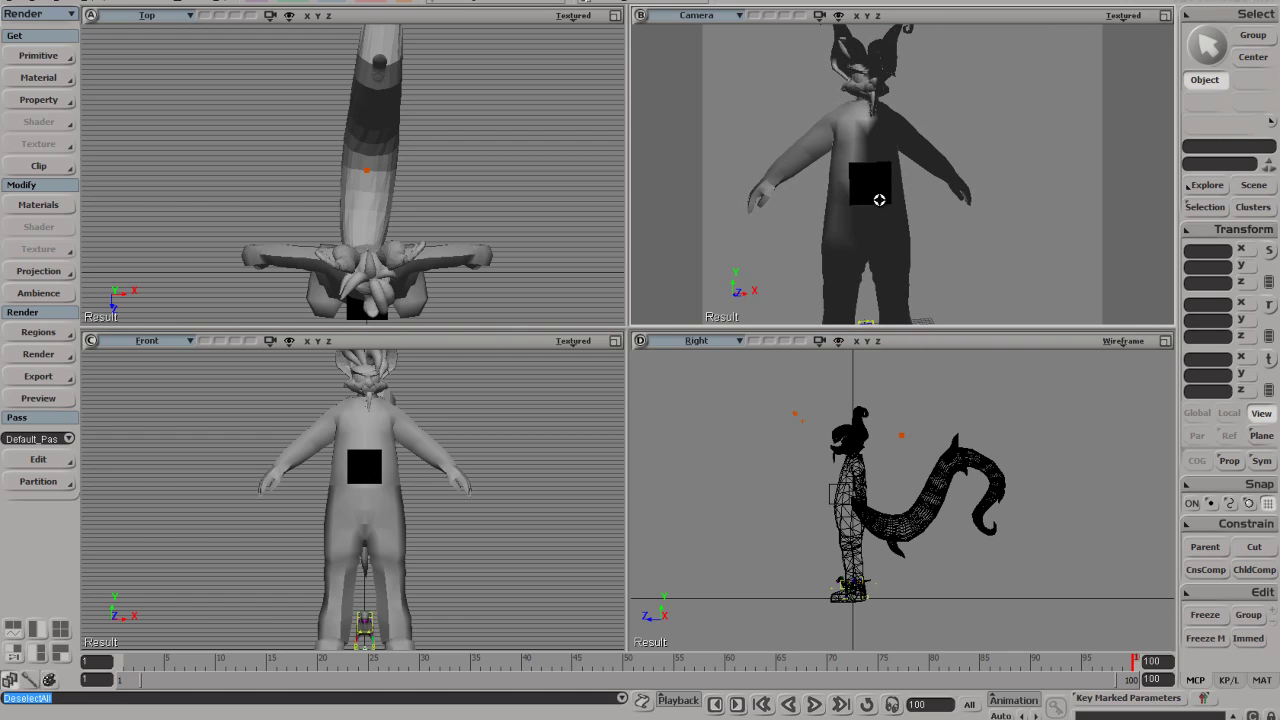
mouse_move(865, 172)
left_mouse_down()
mouse_move(866, 197)
mouse_move(849, 134)
mouse_move(863, 211)
mouse_move(889, 171)
mouse_move(857, 183)
mouse_move(860, 206)
mouse_move(870, 172)
left_mouse_up()
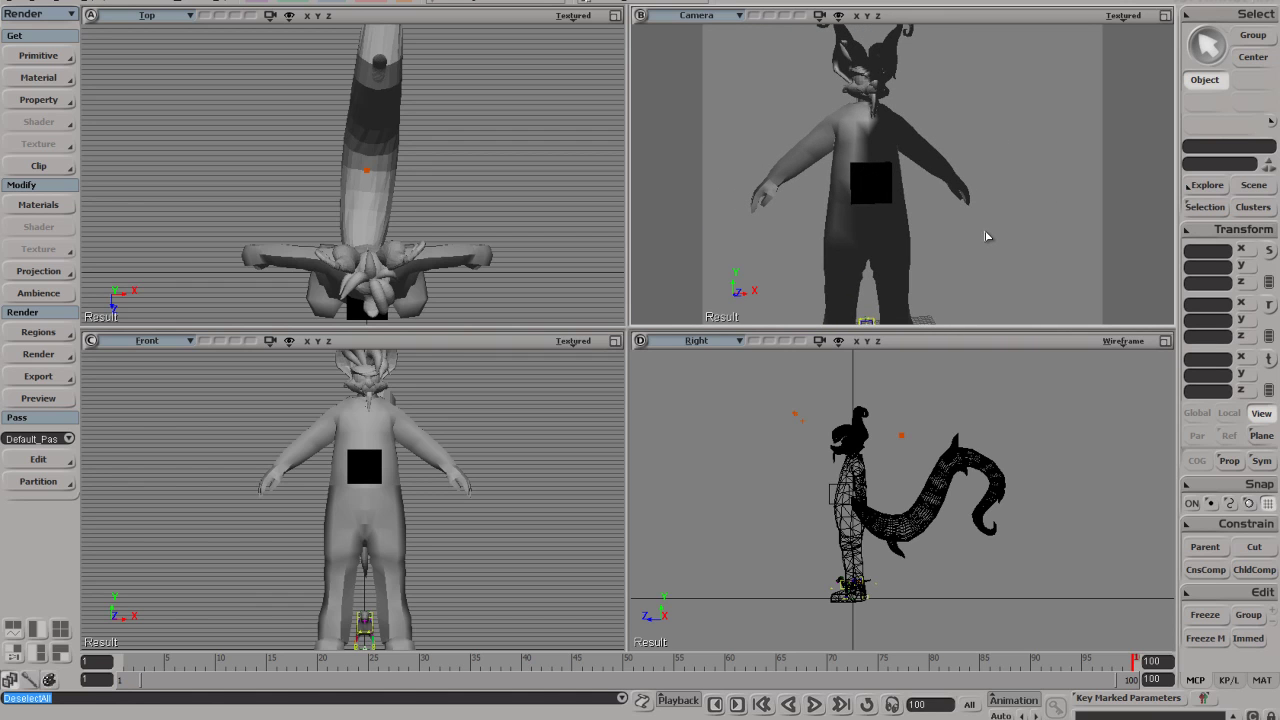
left_click_drag(846, 141, 875, 184)
Select the body mesh and pick the group of triangular polygons in the middle of the upper chest
key("space")
left_click(839, 146)
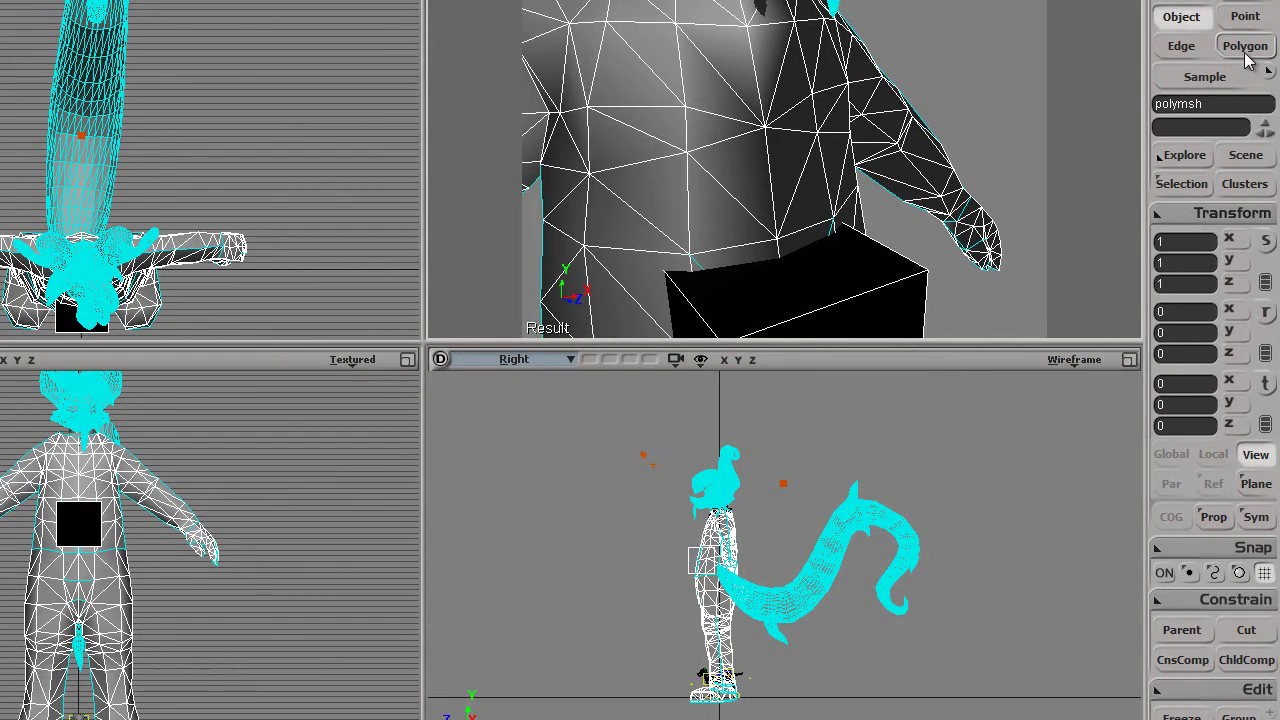
left_click(1246, 52)
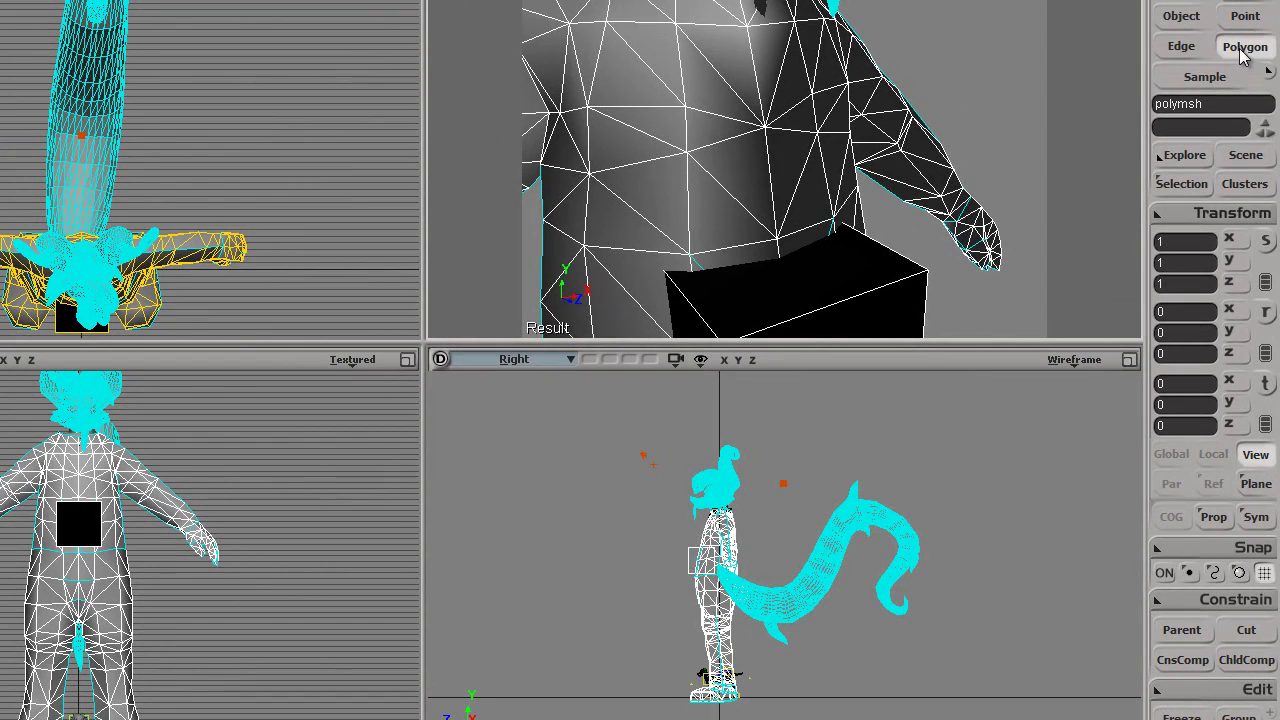
key("u")
left_click(766, 72)
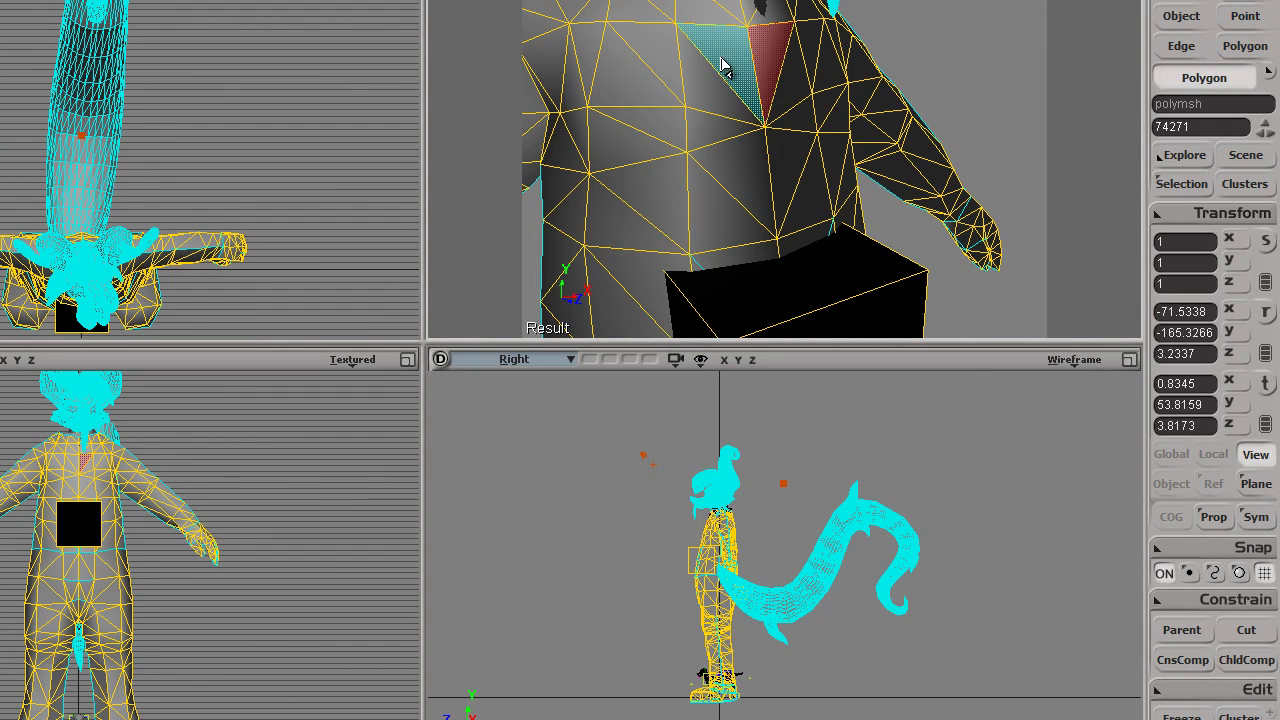
left_click(724, 61, "ctrl")
left_click(696, 93, "ctrl")
left_click(795, 120, "shift")
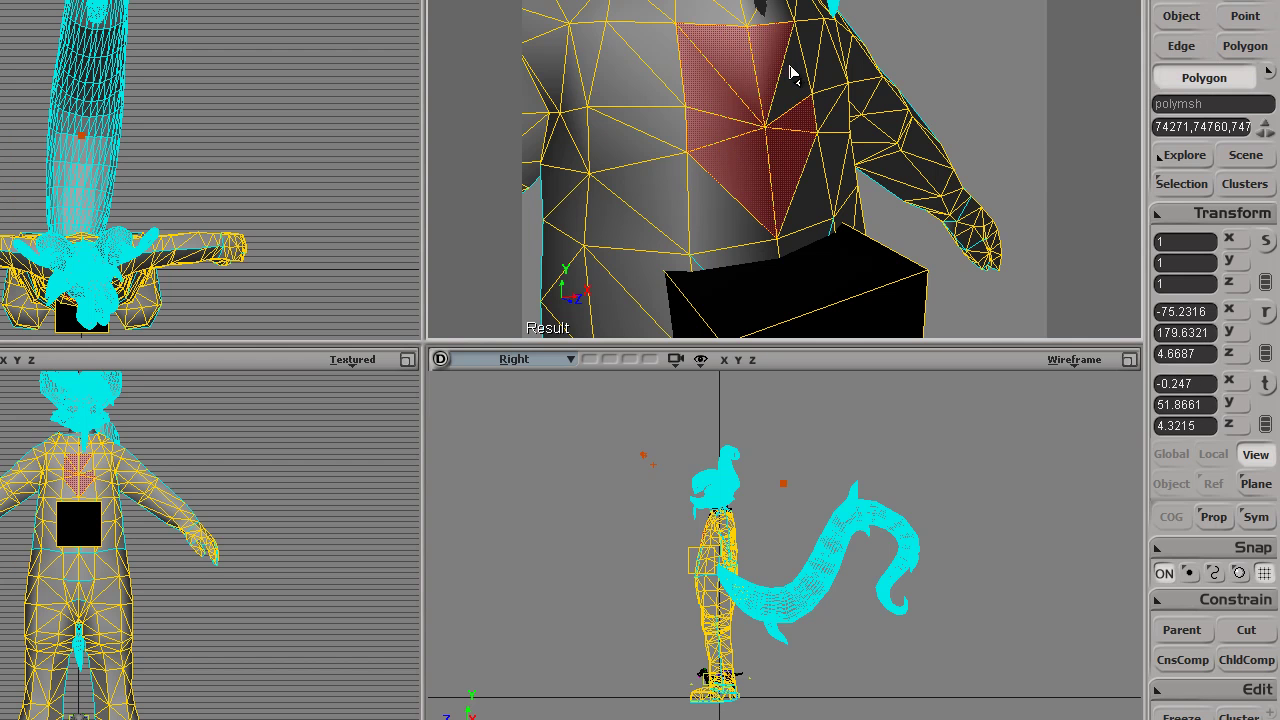
Move the selected chest polygons forward along Z by about 2.33 units
key("v")
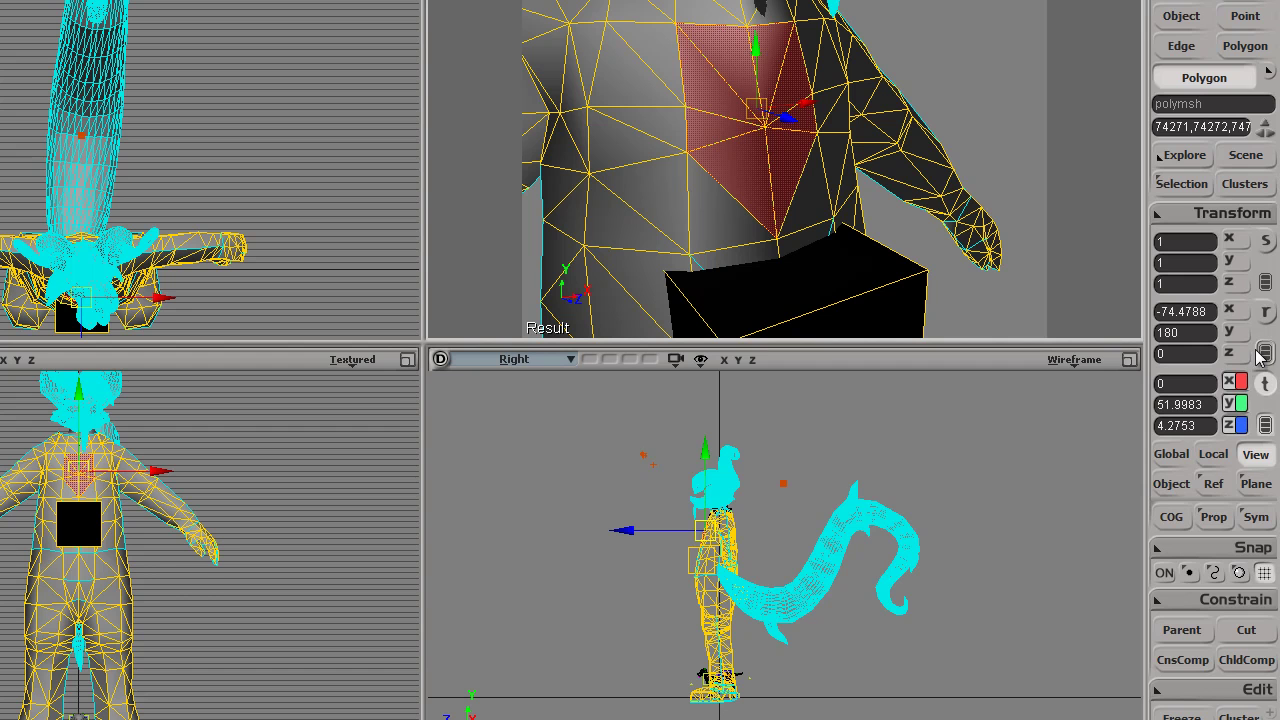
left_click(1268, 243)
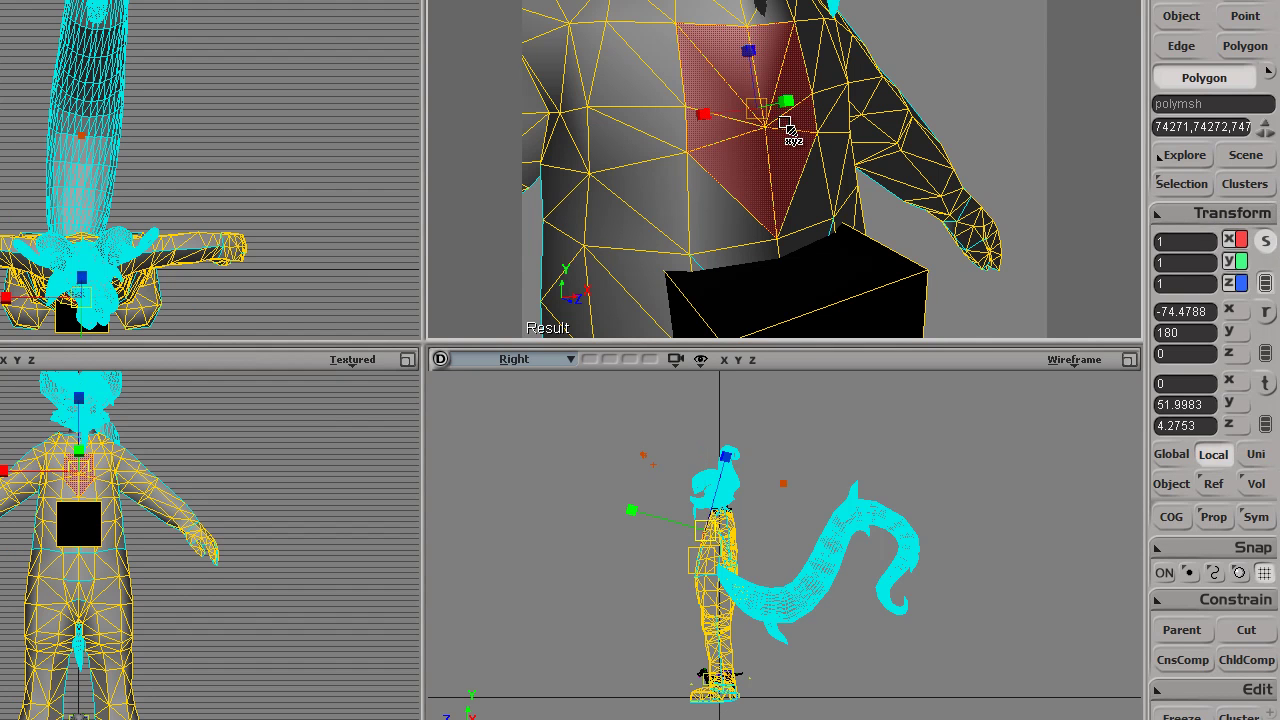
key("s")
right_click_drag(746, 123, 763, 132)
left_click(1267, 316)
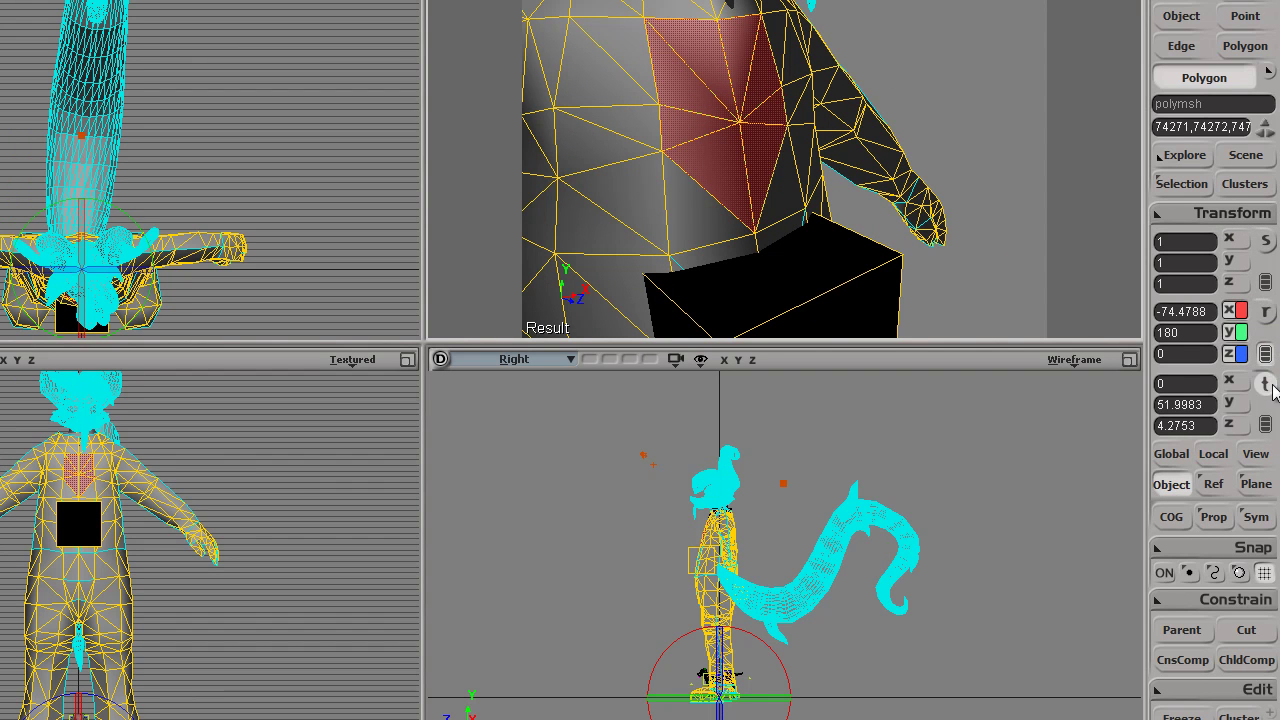
left_click(1266, 385)
key("s")
right_click_drag(778, 135, 762, 126)
left_click_drag(733, 117, 786, 127)
key("s")
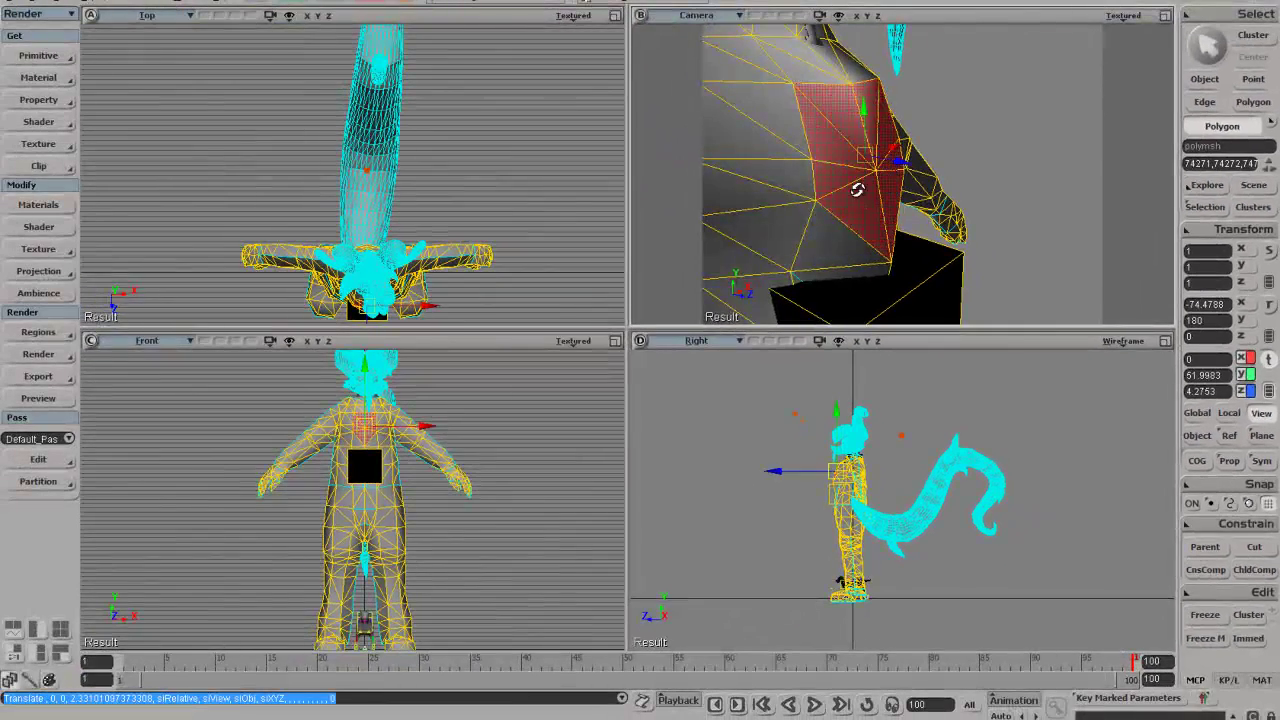
right_click_drag(858, 190, 797, 157)
key("v")
key("space")
Select a single point on the character's right chest and move it forward along Z
key("s")
right_click_drag(924, 174, 870, 146)
middle_click_drag(870, 146, 911, 206)
left_click_drag(911, 206, 862, 153)
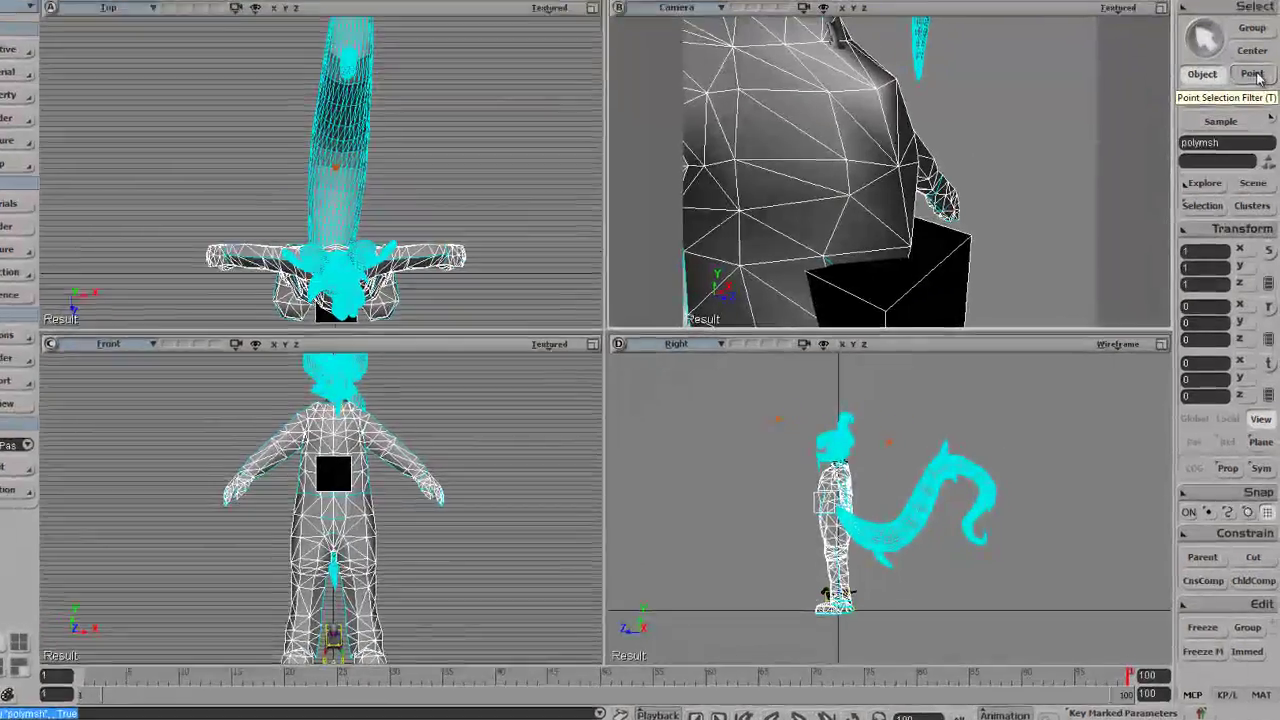
left_click(1255, 80)
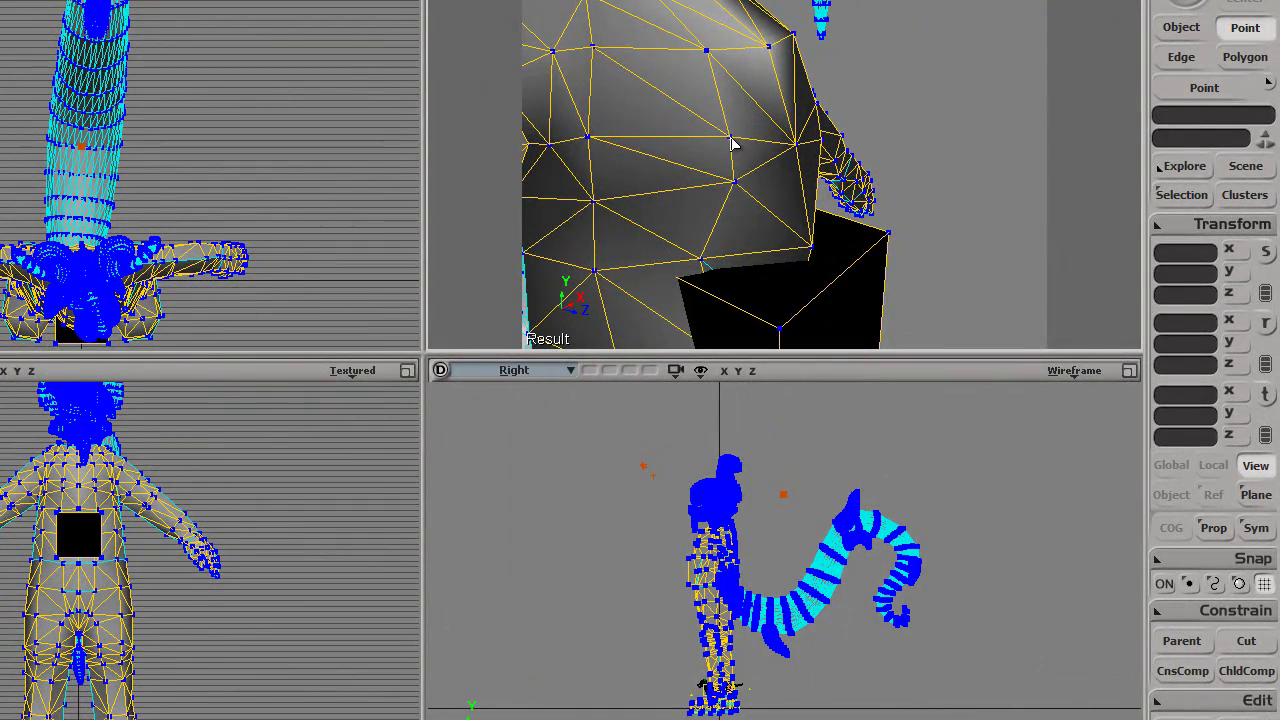
left_click_drag(741, 146, 766, 166)
right_click_drag(766, 166, 791, 189)
left_click(1266, 398)
right_click_drag(922, 232, 802, 206)
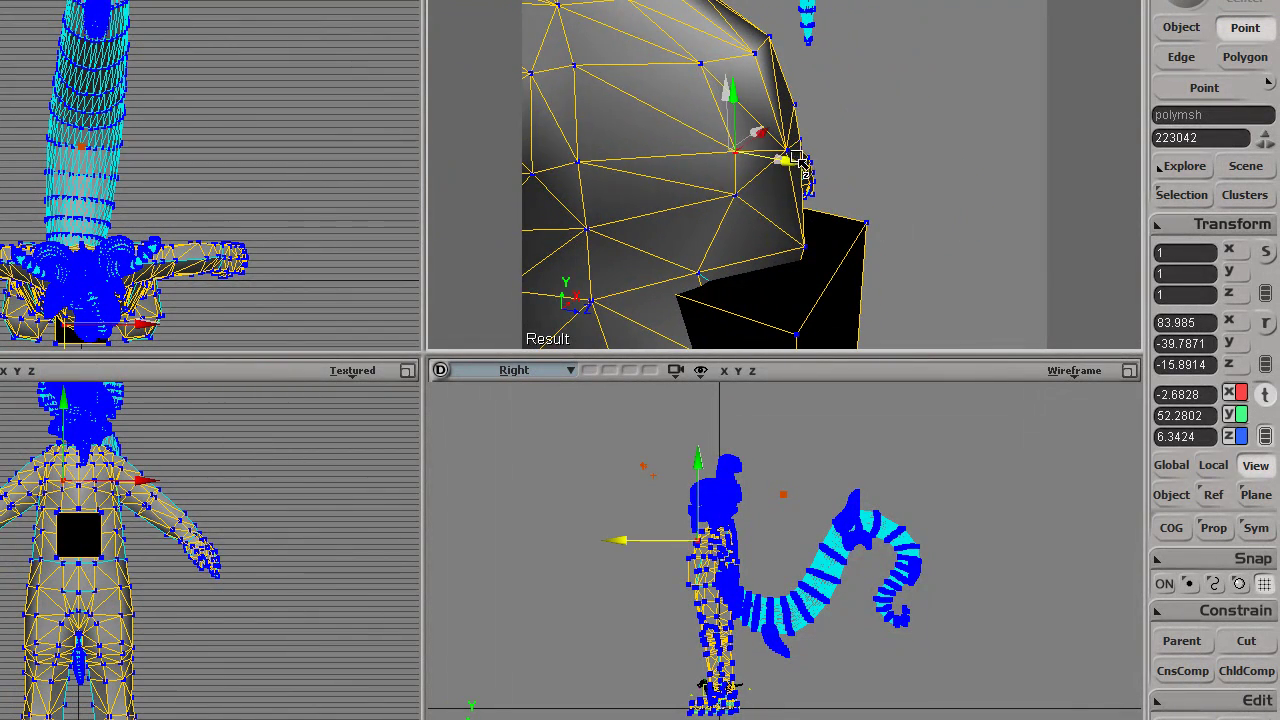
left_click_drag(810, 160, 846, 174)
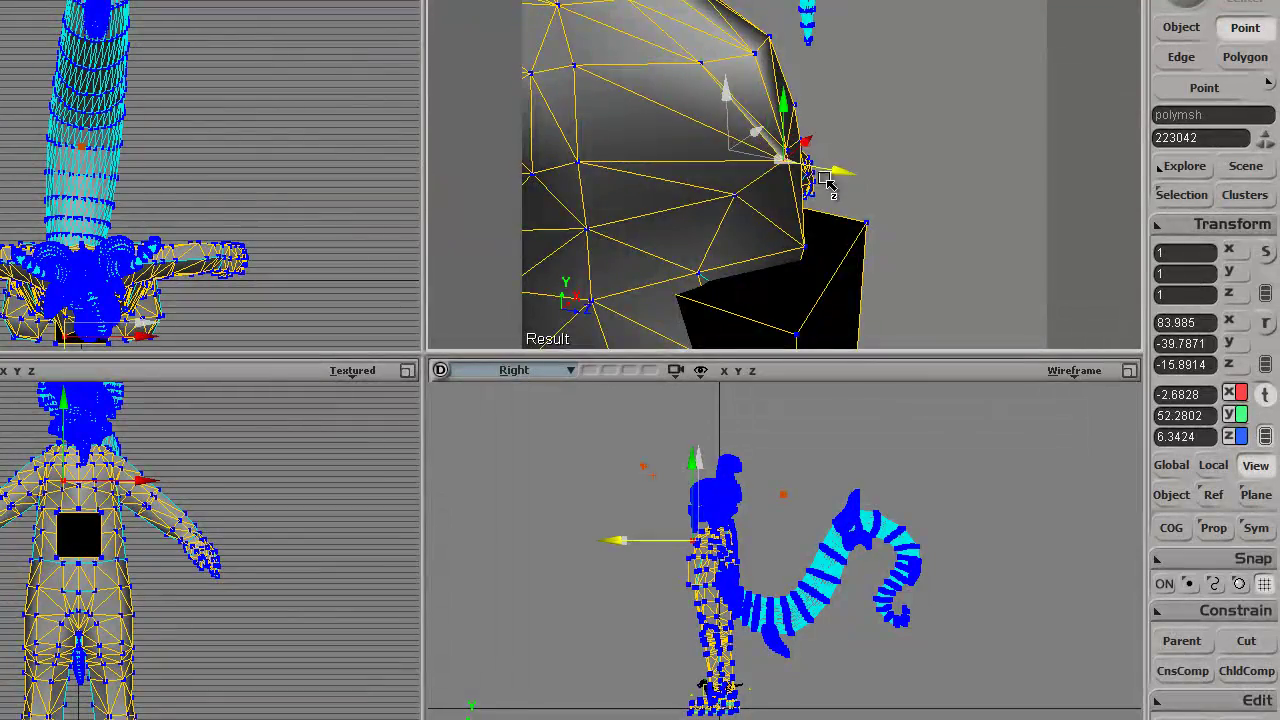
Select the upright edge on the character's left chest and move it outward along X
right_click_drag(787, 180, 705, 145)
key("space")
left_click(1181, 27)
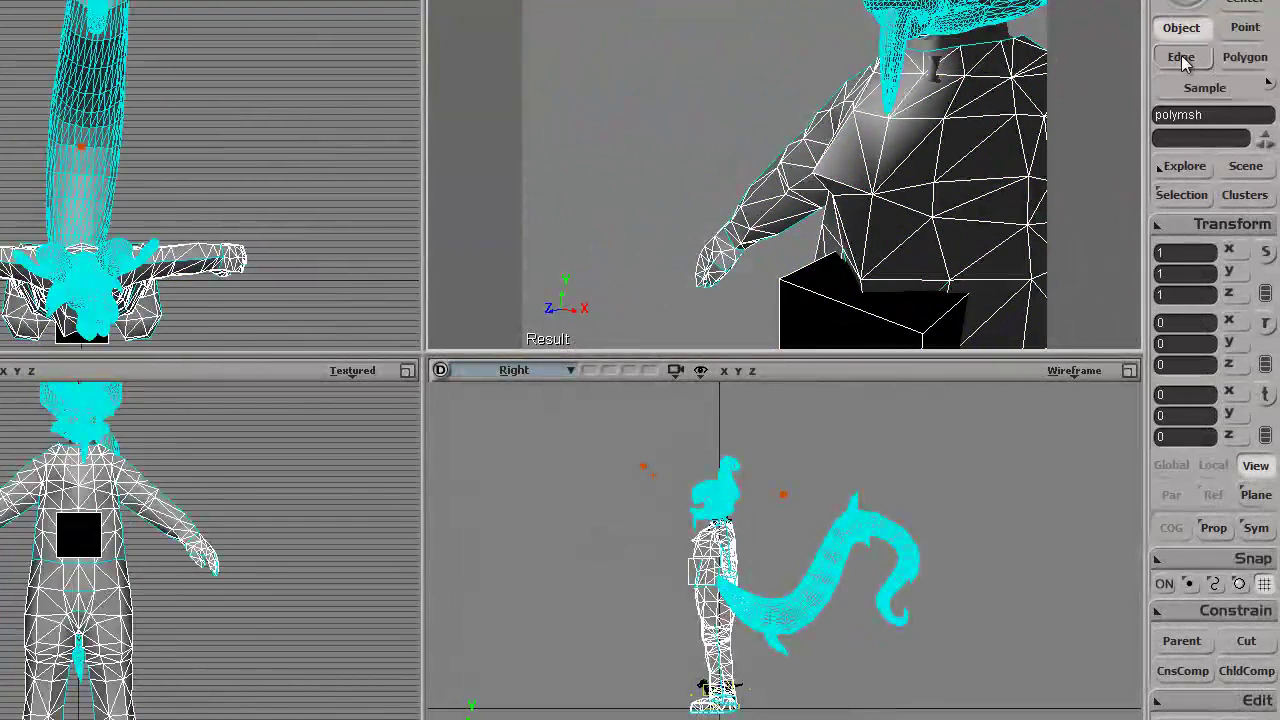
left_click(1181, 57)
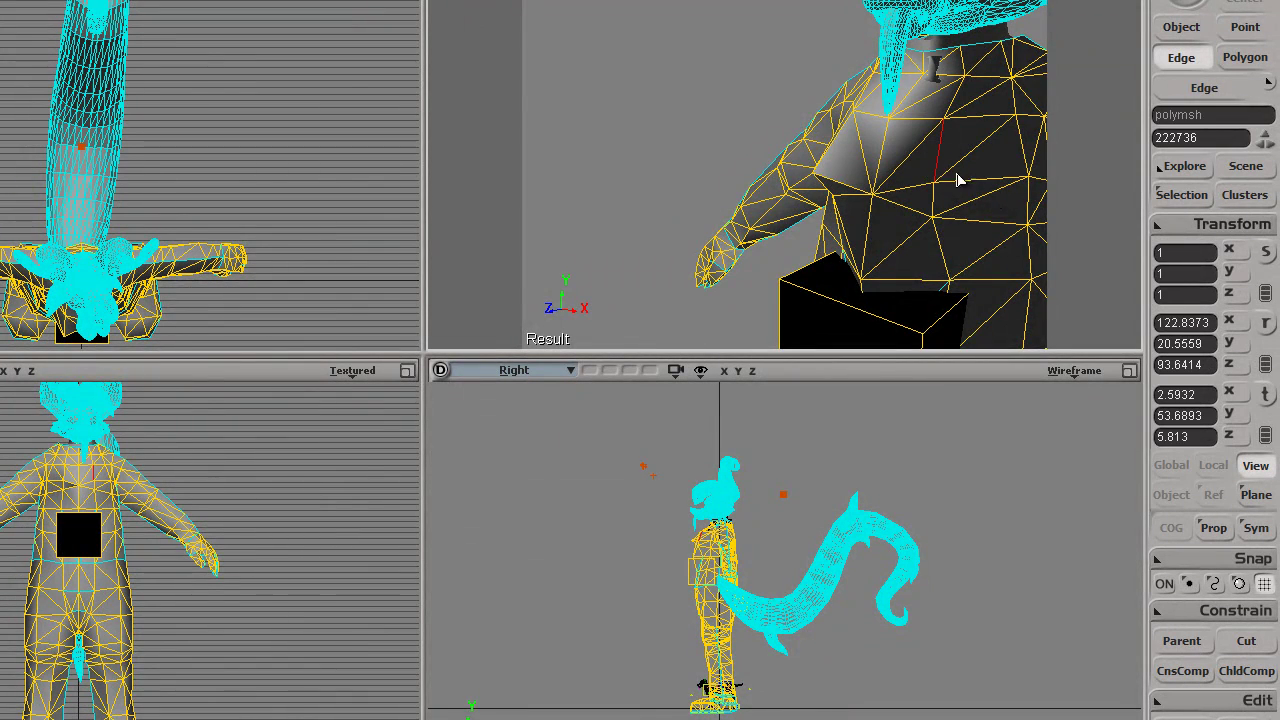
right_click_drag(866, 198, 955, 203)
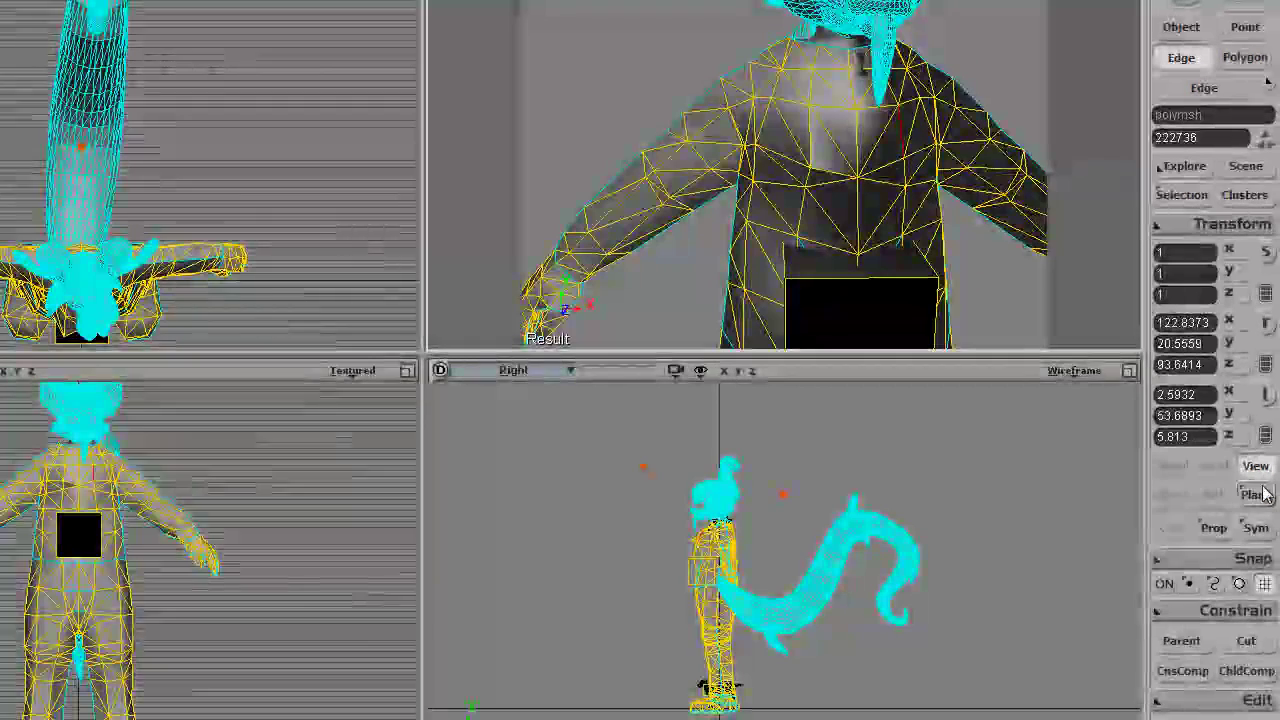
left_click(1267, 397)
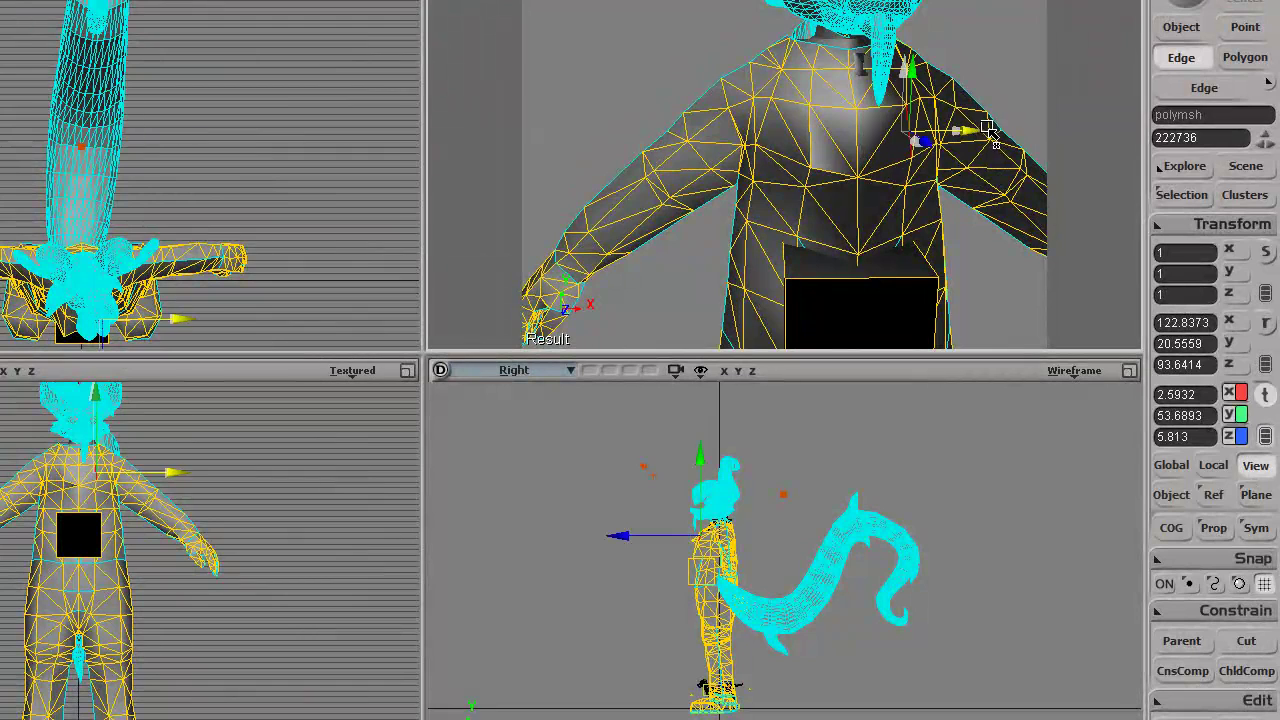
mouse_move(907, 148)
right_mouse_down()
mouse_move(874, 146)
mouse_move(843, 97)
mouse_move(929, 147)
right_mouse_up()
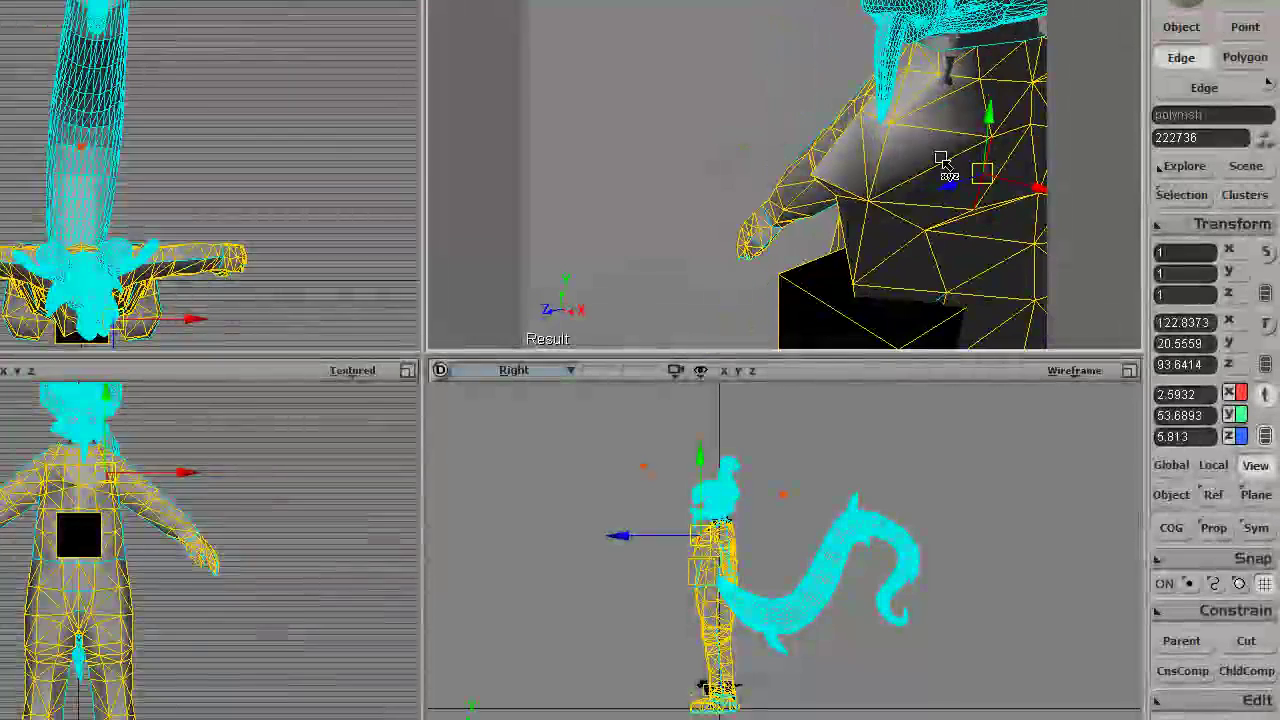
Return to the selected chest polygons and pull them further forward to about Z 11.67
key("space")
left_click(1262, 65)
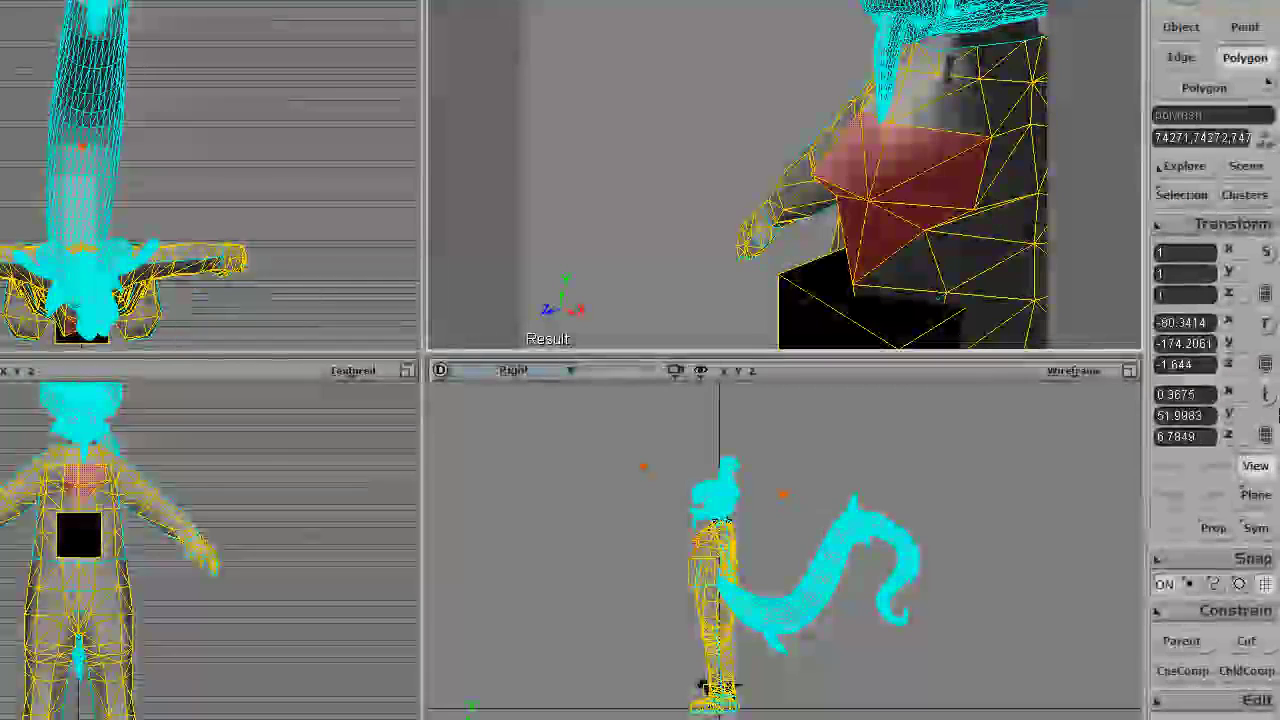
right_click_drag(1140, 283, 1262, 408)
key("v")
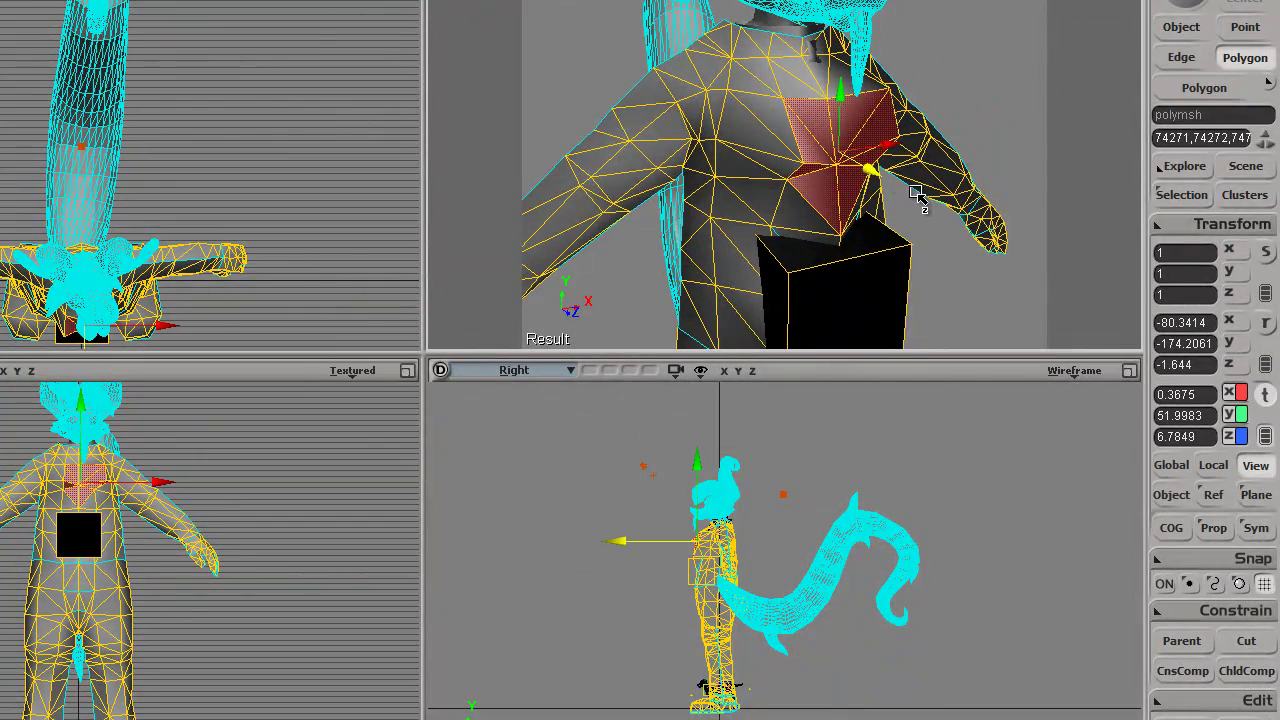
left_click_drag(917, 193, 922, 196)
right_click_drag(850, 184, 945, 160)
left_click_drag(944, 160, 711, 77)
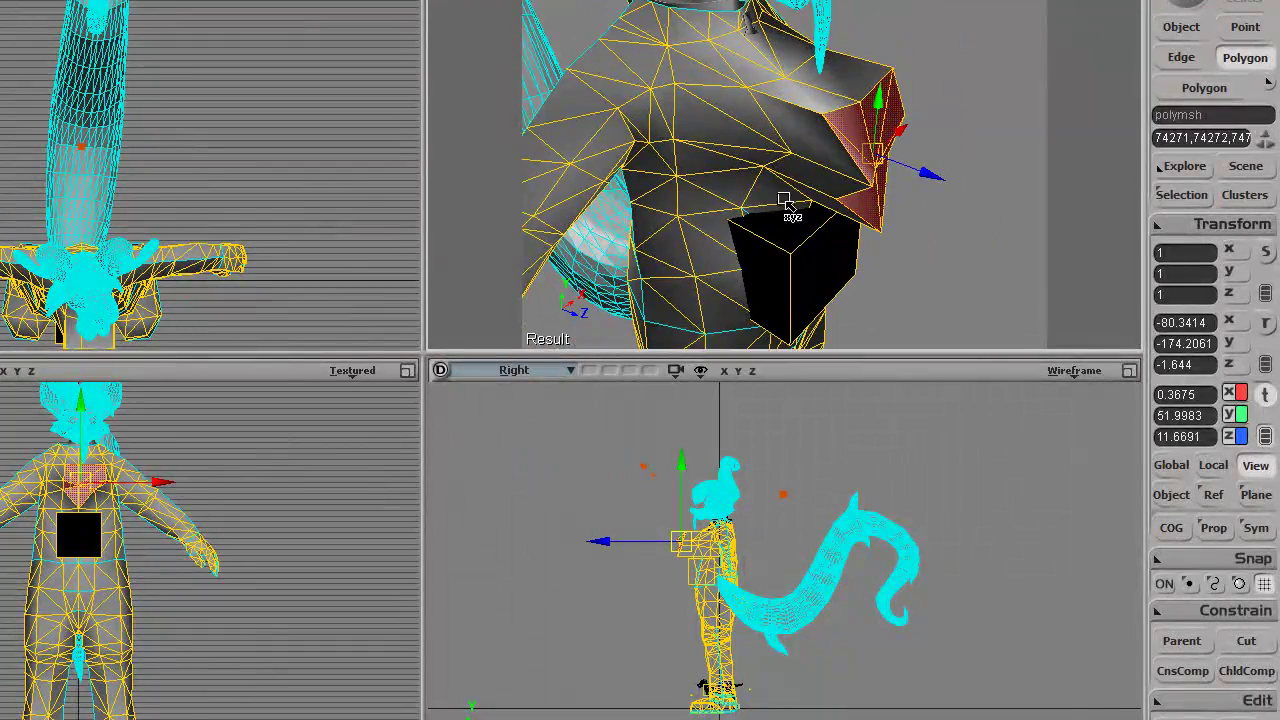
left_click_drag(919, 121, 768, 125)
key("space")
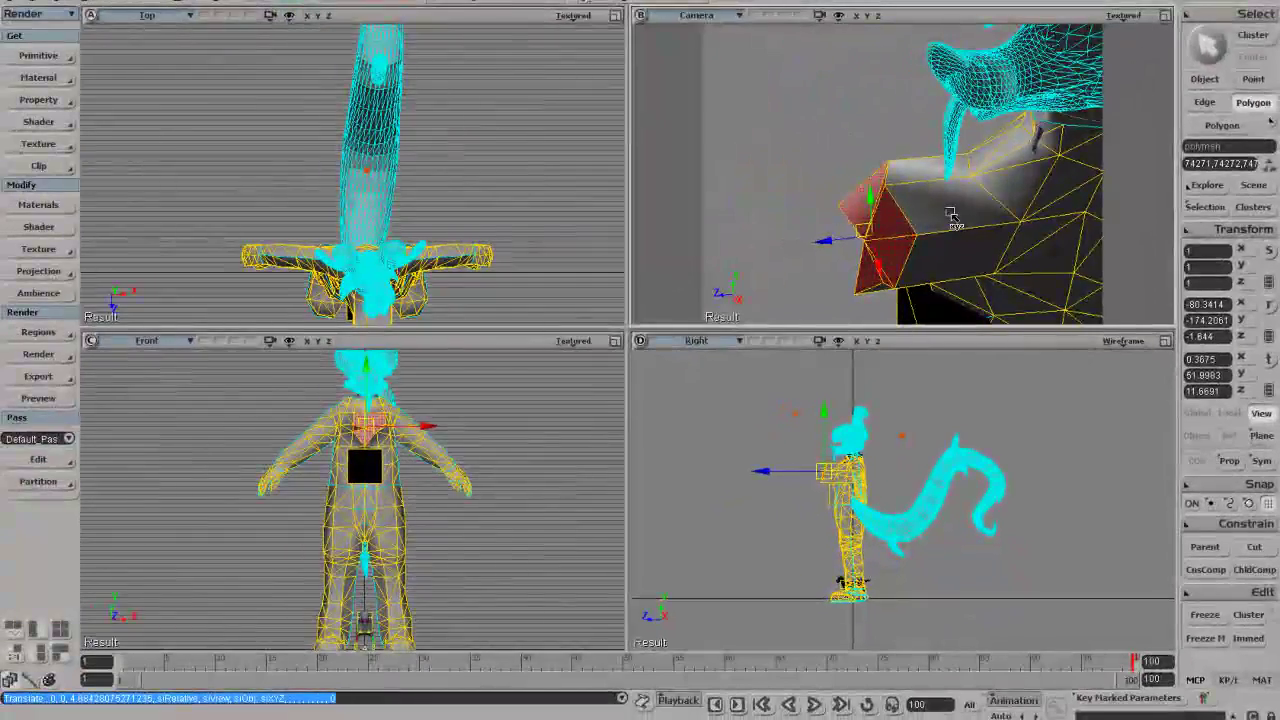
Create a polygon mesh cylinder primitive
right_click_drag(925, 197, 976, 157)
middle_click_drag(976, 157, 925, 168)
right_click_drag(925, 168, 995, 174)
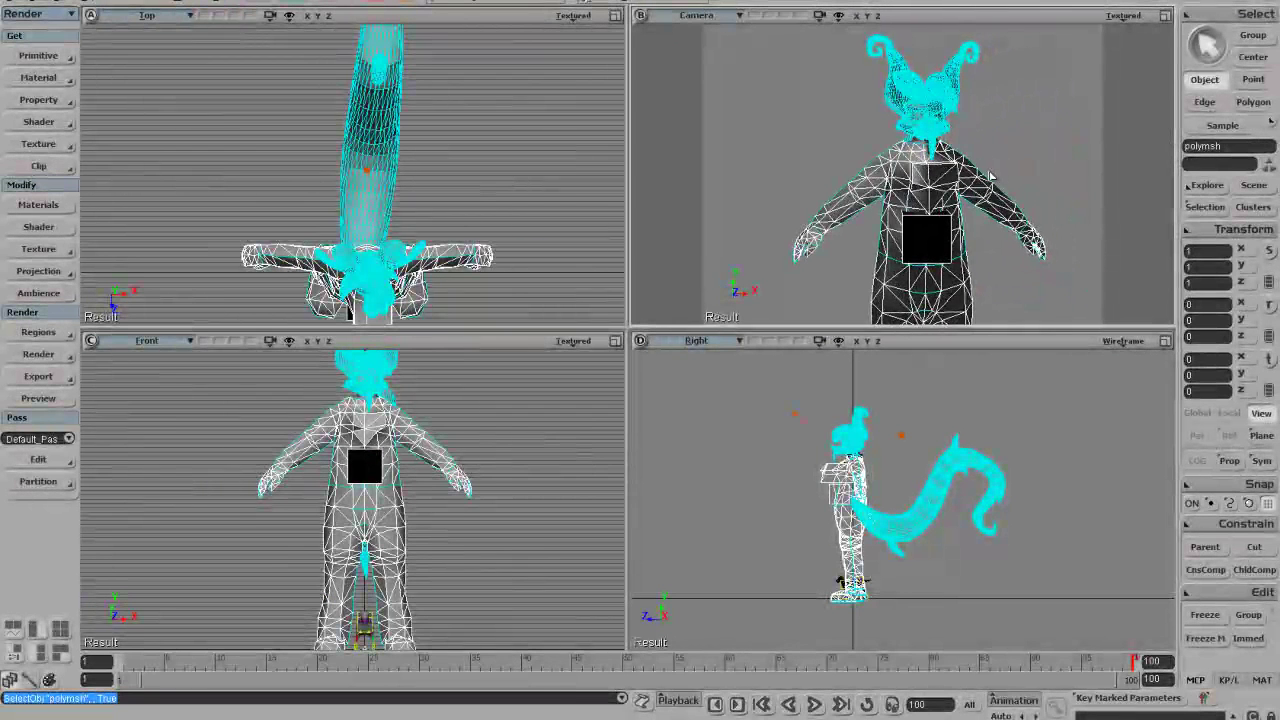
left_click_drag(850, 231, 900, 229)
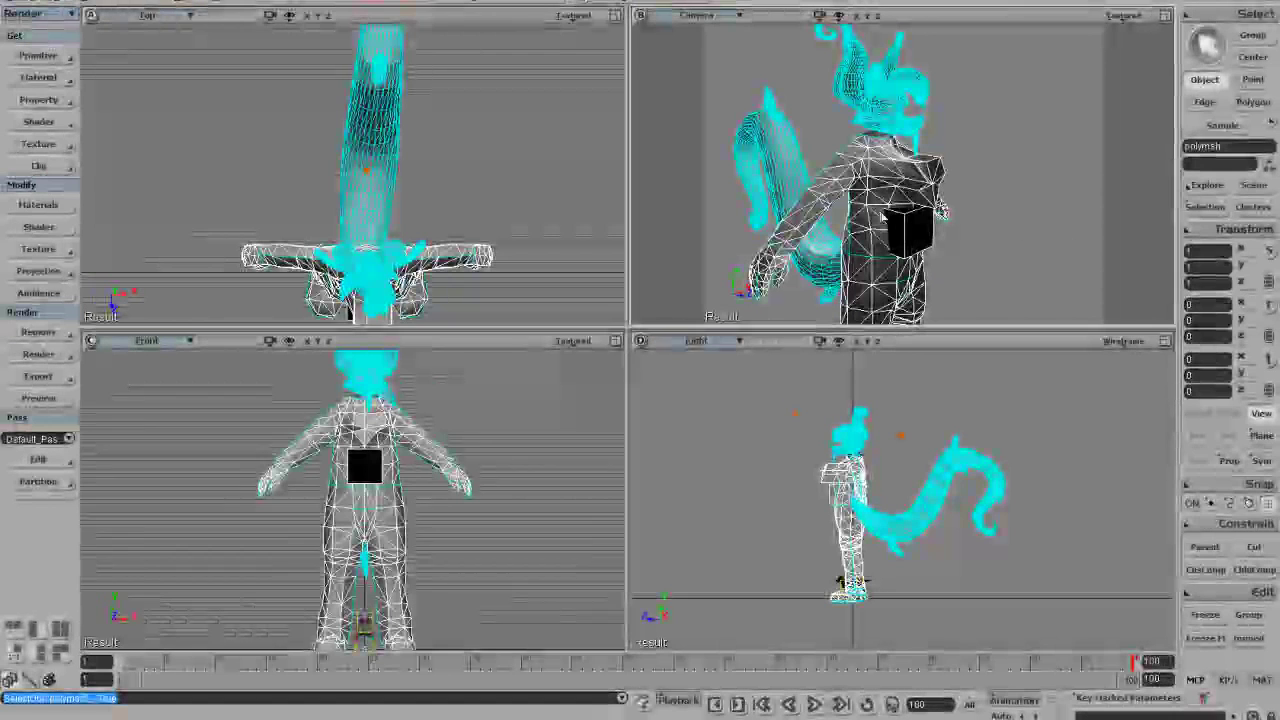
left_click(33, 60)
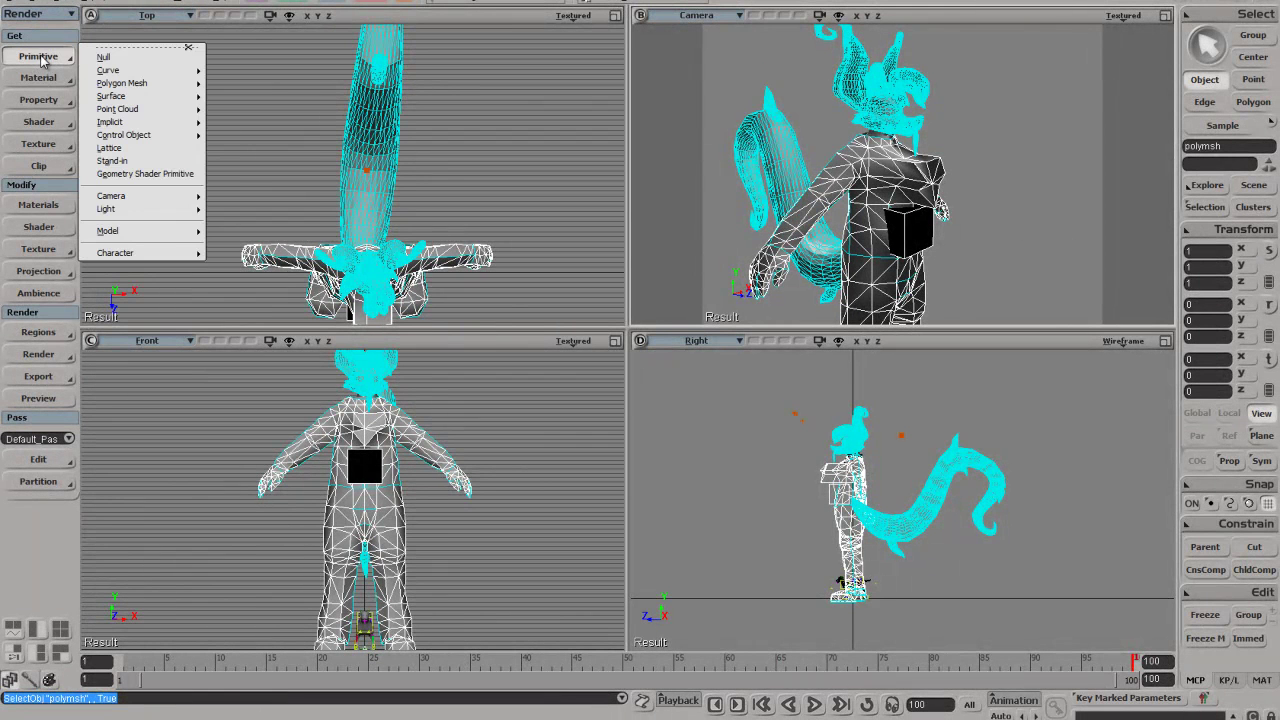
mouse_move(150, 86)
left_click(238, 109)
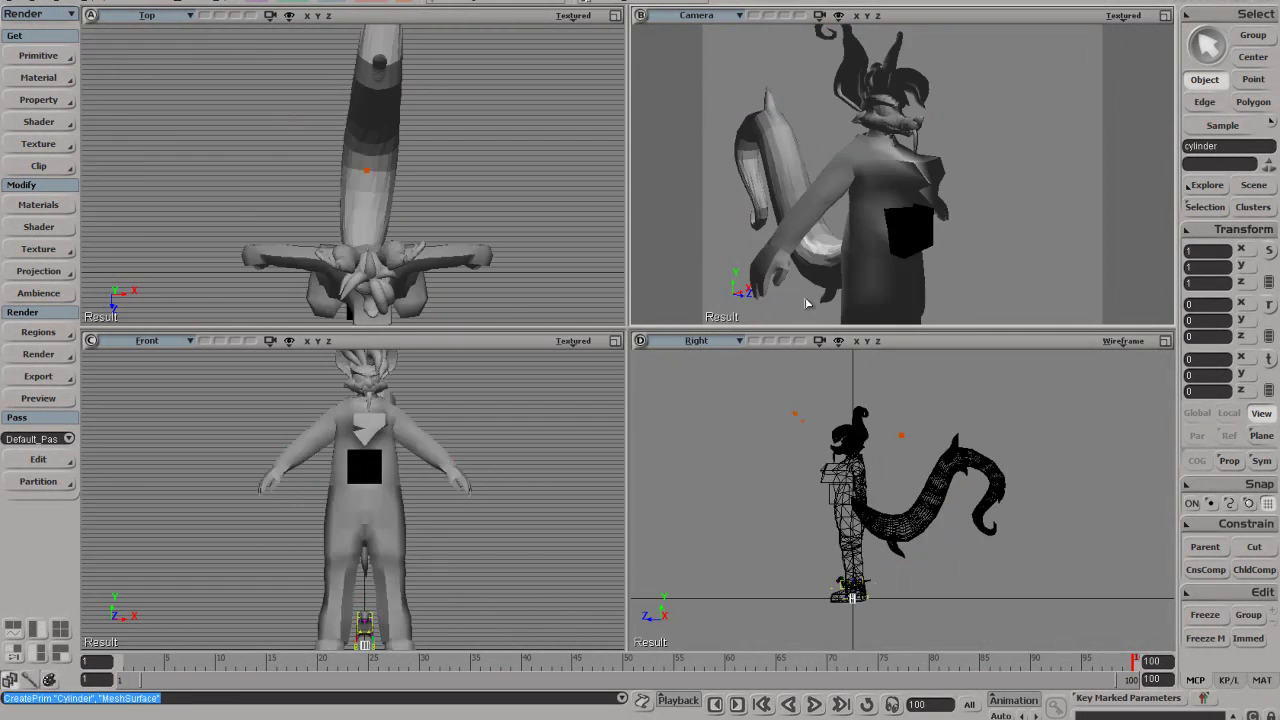
Move the cylinder up and forward, in front of the character's upper chest, to about Y 58.3 and Z 16.85
left_click_drag(862, 101, 857, 54)
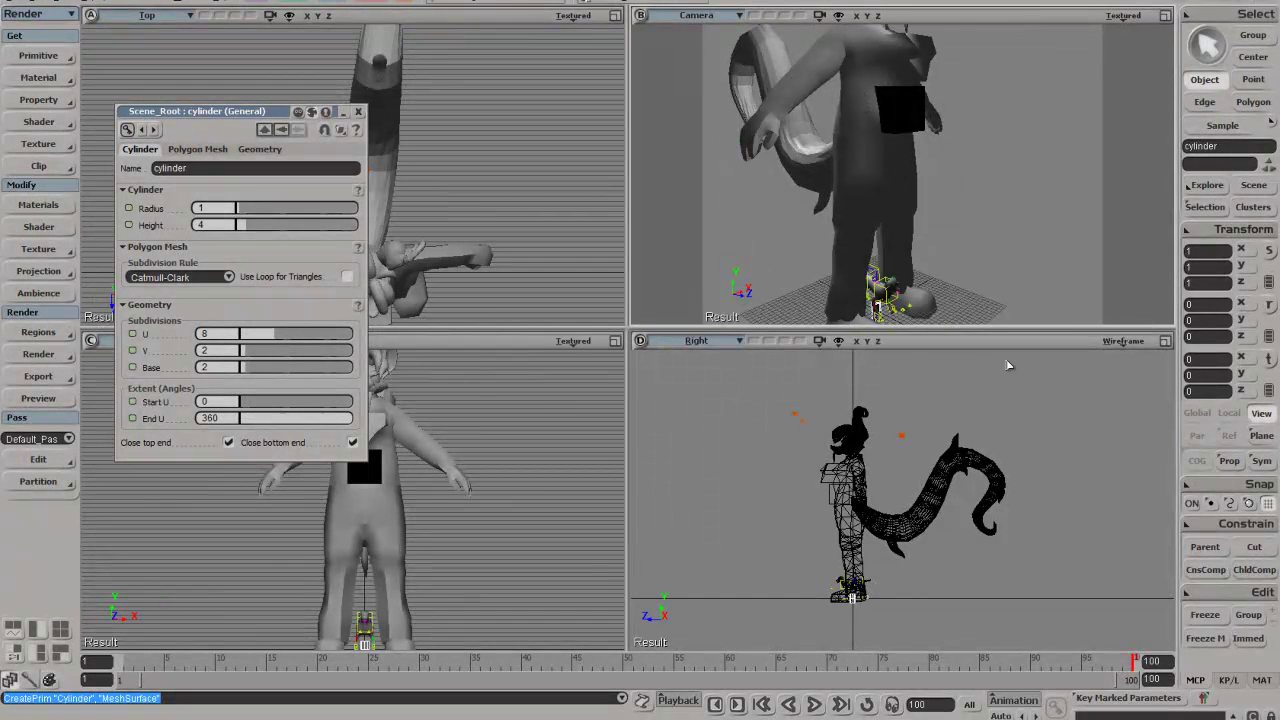
left_click(1269, 359)
left_click_drag(877, 268, 876, 64)
left_click_drag(921, 110, 934, 179)
key("s")
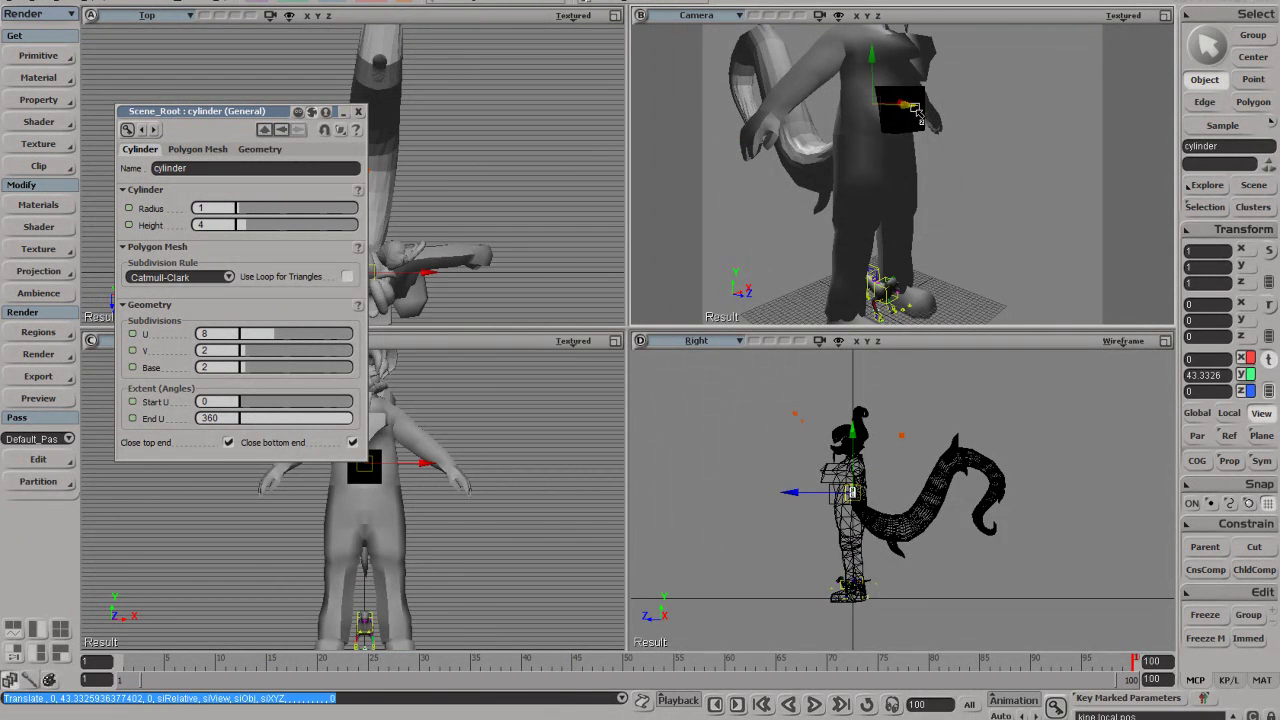
middle_click_drag(934, 179, 946, 169)
left_click_drag(946, 169, 894, 226)
right_click_drag(894, 226, 913, 166)
middle_click_drag(912, 166, 894, 200)
left_click_drag(1000, 245, 922, 180)
left_click_drag(890, 118, 893, 103)
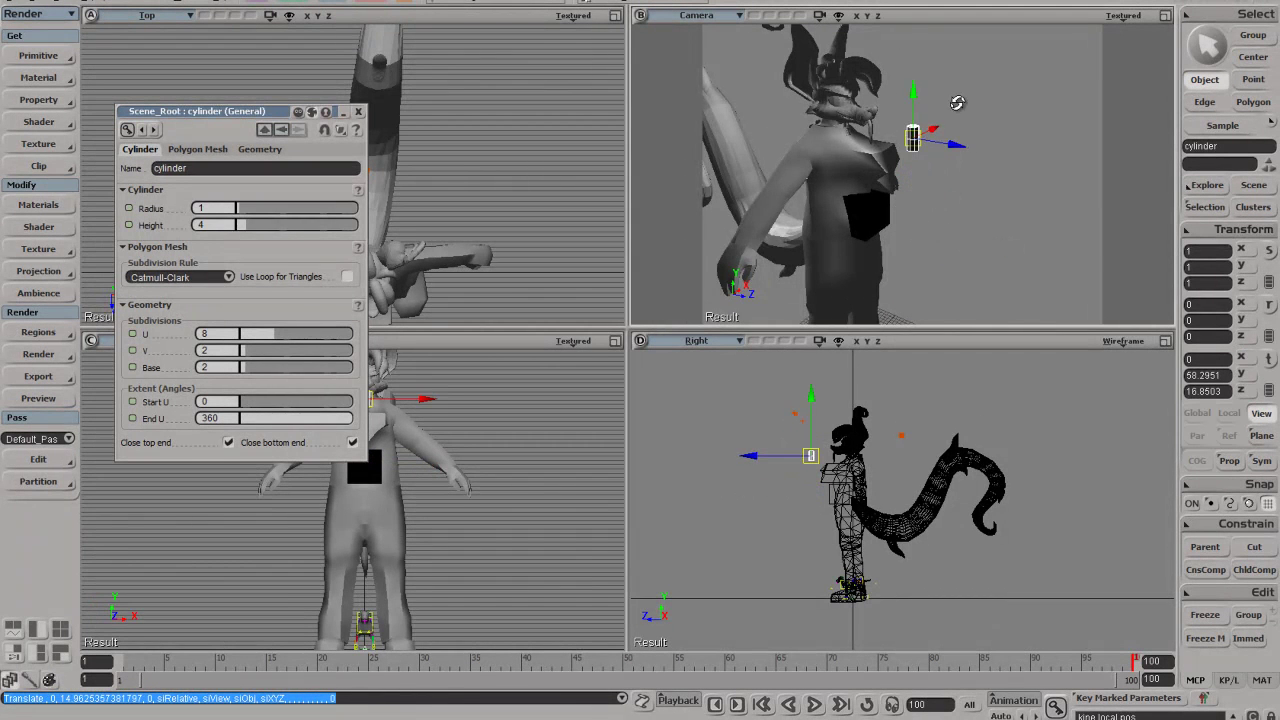
right_click_drag(893, 103, 850, 118)
left_click(359, 112)
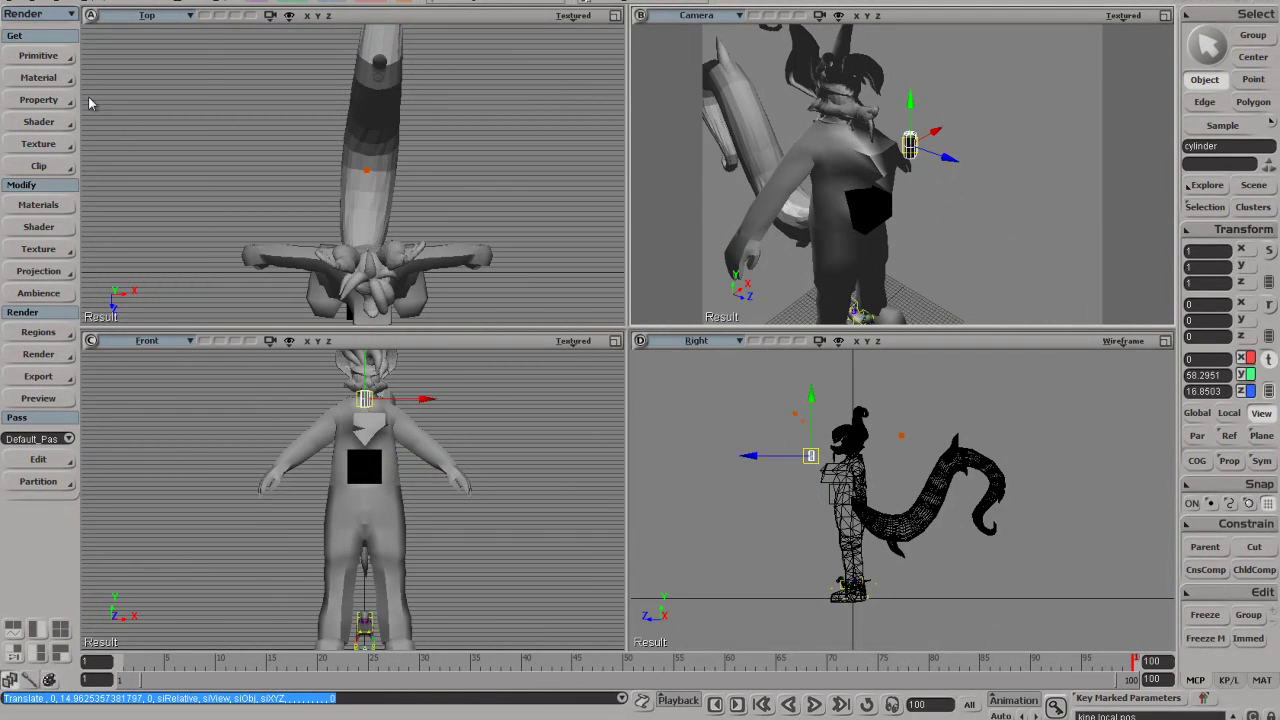
Create a polygon mesh sphere primitive
left_click(37, 60)
mouse_move(150, 96)
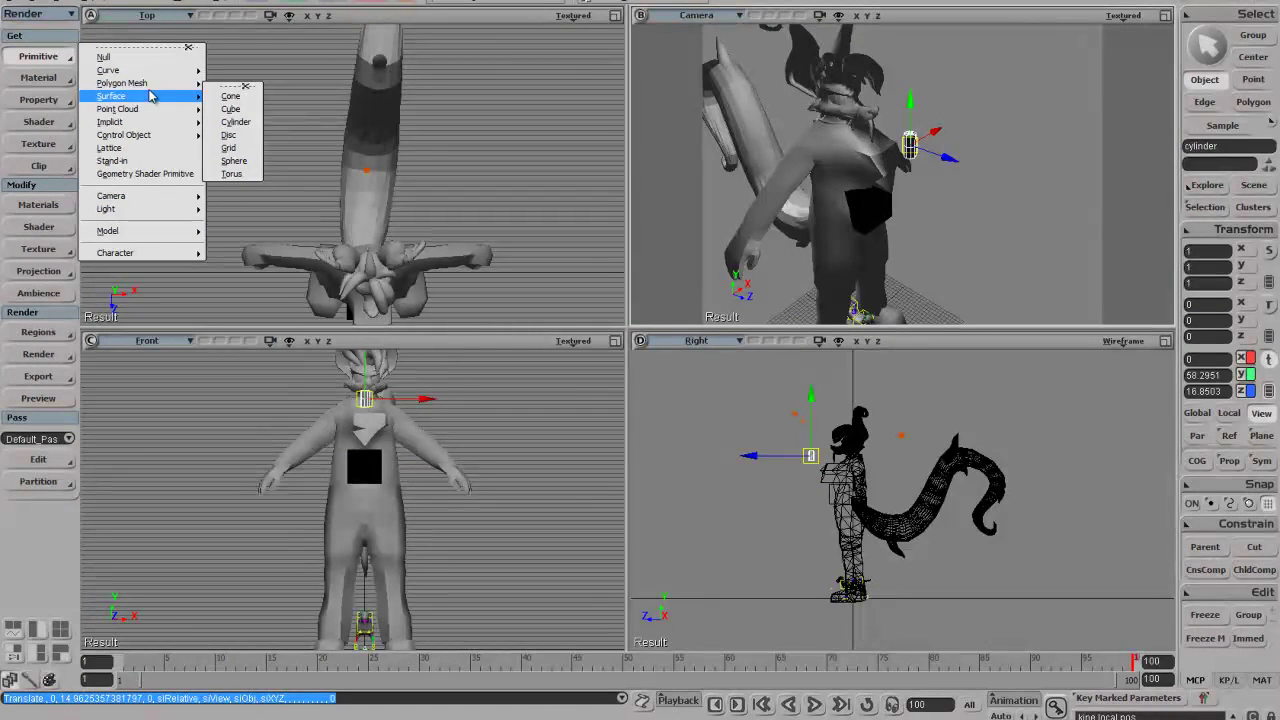
left_click(280, 161)
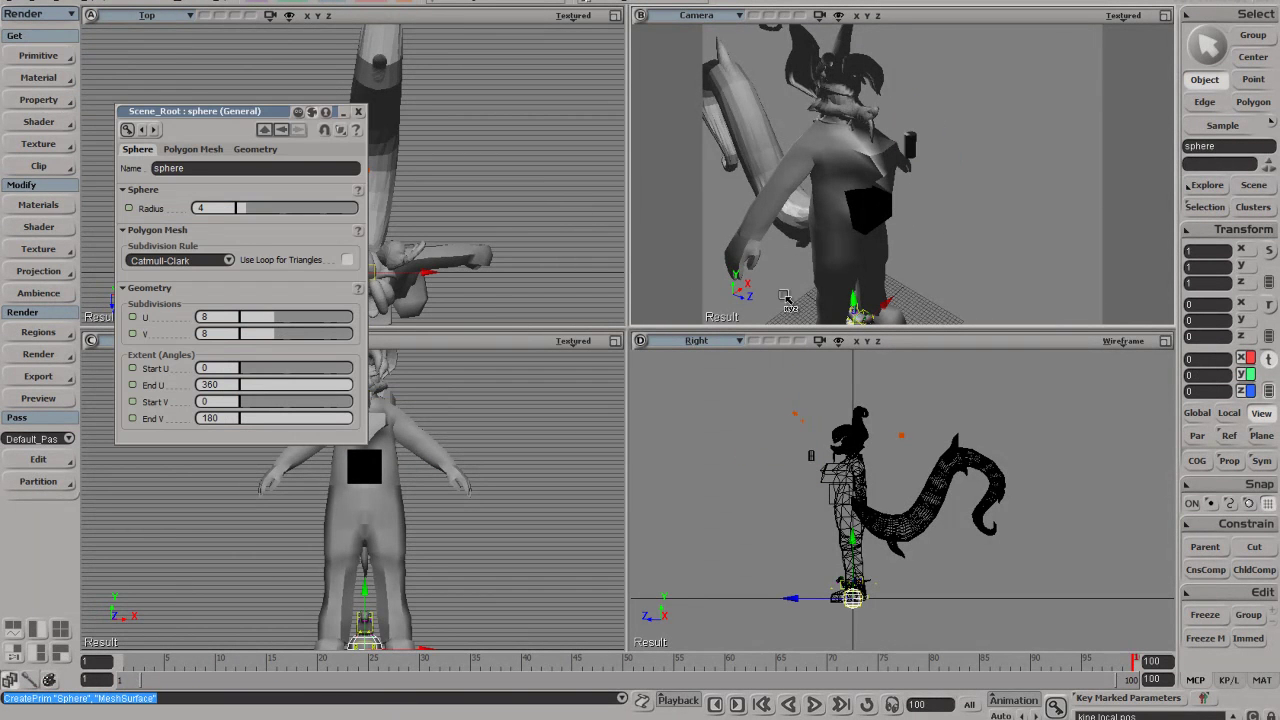
Move the sphere up and forward, in front of the character's chest, to about Y 47.3 and Z 22.2
left_click_drag(853, 297, 974, 206)
key("s")
right_click_drag(972, 205, 996, 184)
Set the sphere's subdivisions to 6 in U and 8 in V and close its properties
left_click_drag(289, 318, 367, 336)
key("s")
right_click_drag(914, 232, 754, 234)
left_click_drag(793, 228, 820, 254)
middle_click_drag(820, 254, 766, 209)
left_click_drag(300, 318, 248, 335)
key("s")
right_click_drag(868, 300, 780, 285)
left_click_drag(251, 325, 274, 336)
key("s")
right_click_drag(825, 305, 743, 286)
middle_click_drag(743, 286, 798, 248)
key("v")
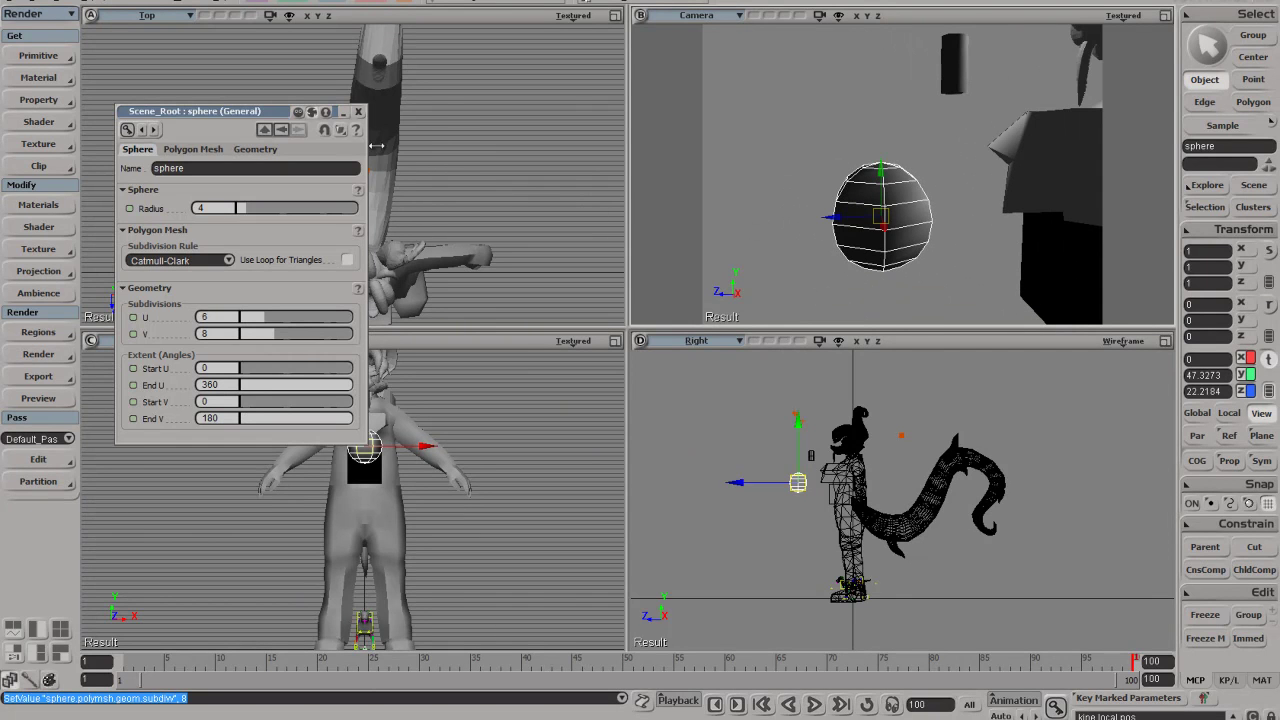
left_click(358, 112)
left_click(65, 63)
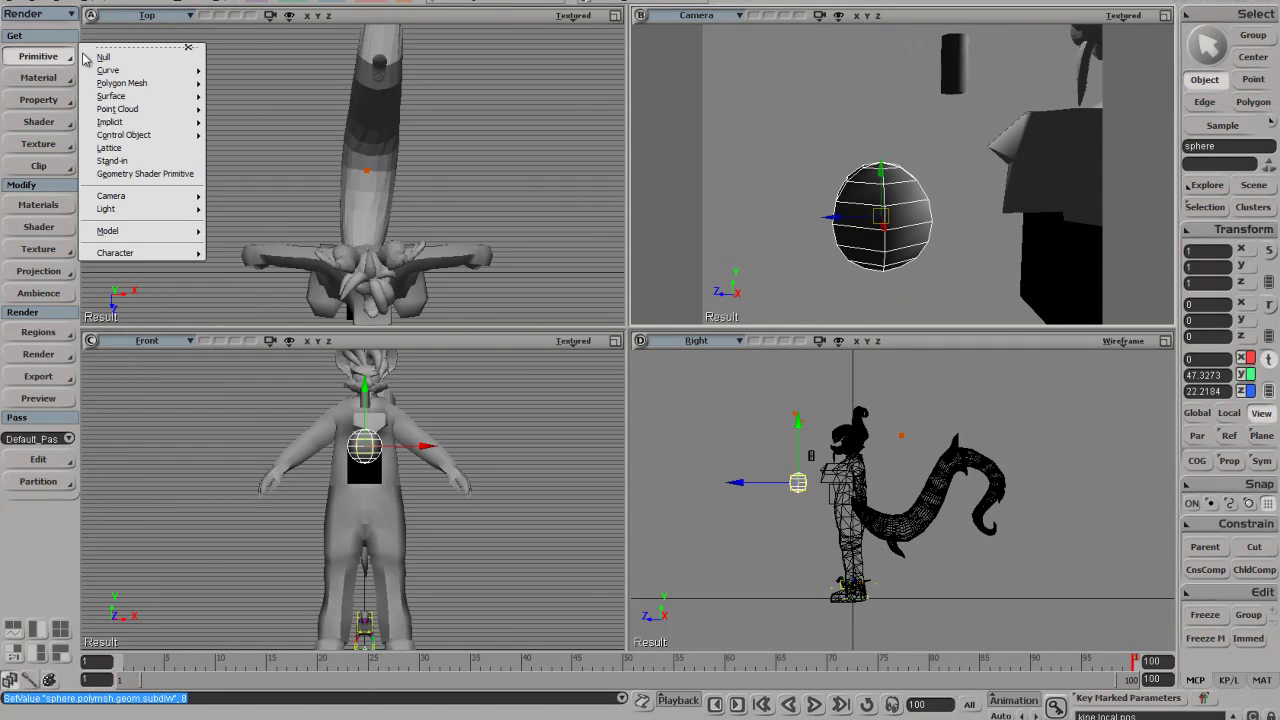
mouse_move(178, 258)
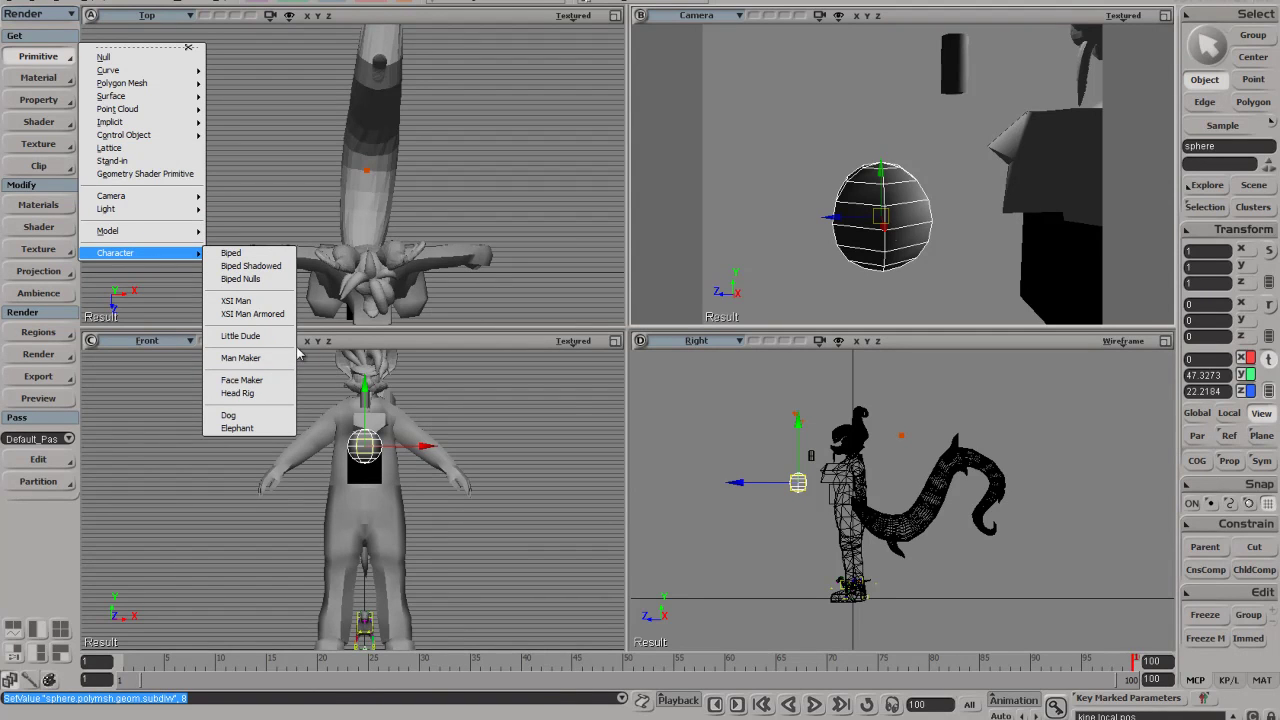
left_click(980, 267)
Select the chest object of the dog at the character's feet and activate translation
key("s")
left_click_drag(974, 285, 903, 175)
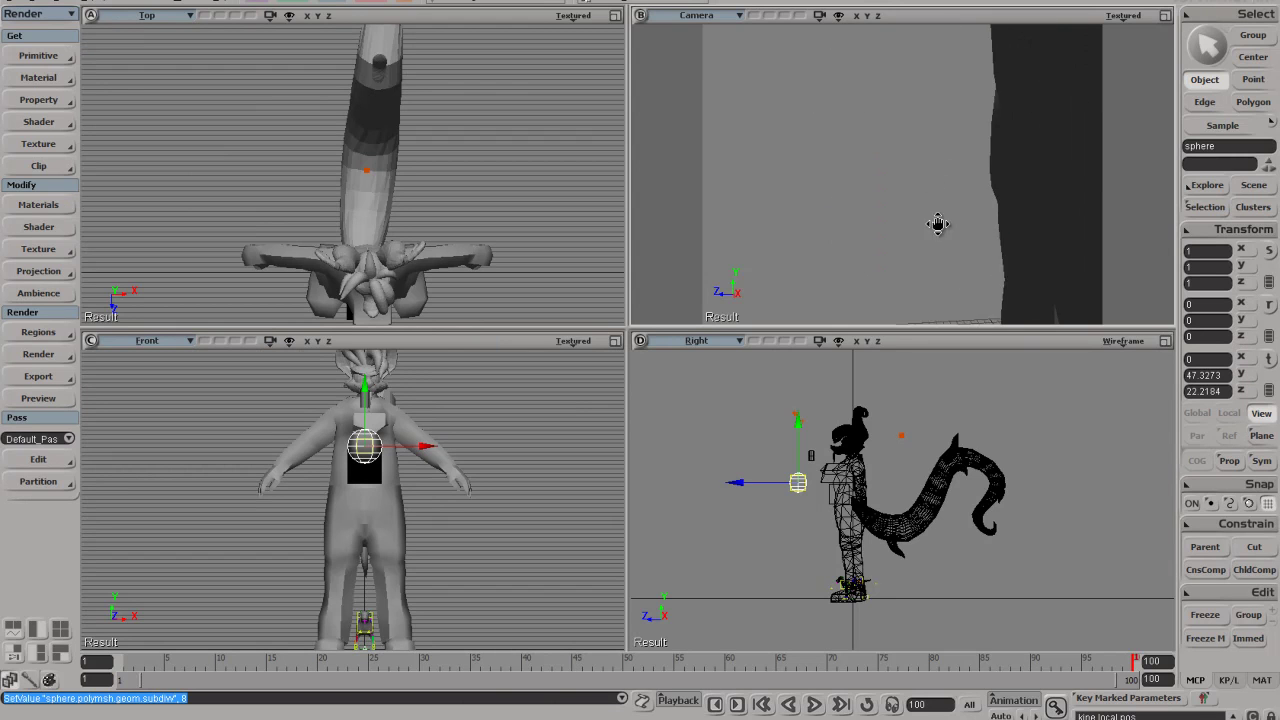
left_click_drag(957, 236, 913, 236)
middle_click_drag(913, 236, 866, 226)
key("space")
left_click_drag(903, 186, 1032, 242)
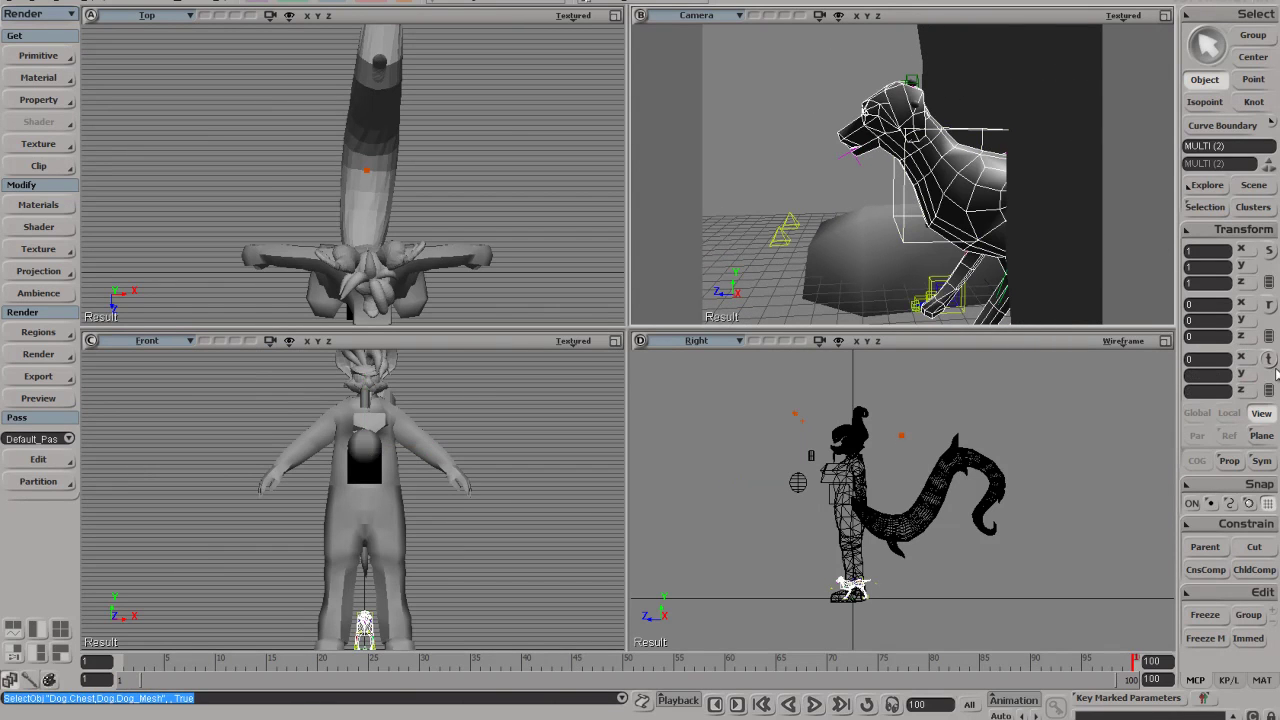
left_click(911, 200)
left_click(1270, 359)
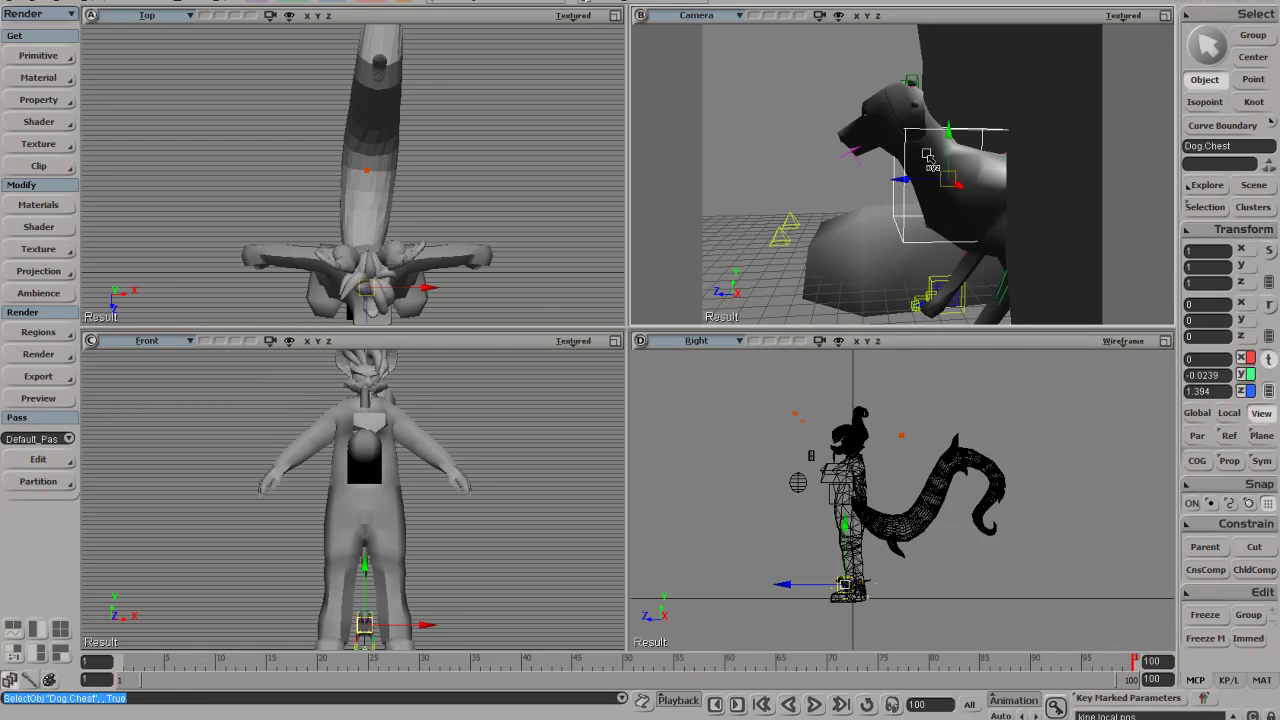
Clear the selection of the dog's chest object
mouse_move(947, 140)
left_mouse_down()
mouse_move(949, 122)
mouse_move(943, 161)
mouse_move(955, 118)
mouse_move(945, 235)
mouse_move(938, 152)
left_mouse_up()
mouse_move(939, 151)
right_mouse_down()
mouse_move(983, 157)
mouse_move(922, 147)
right_mouse_up()
scroll(921, 149, "down", 2)
left_click_drag(875, 151, 906, 160)
left_click(797, 103)
middle_click_drag(802, 106, 770, 130)
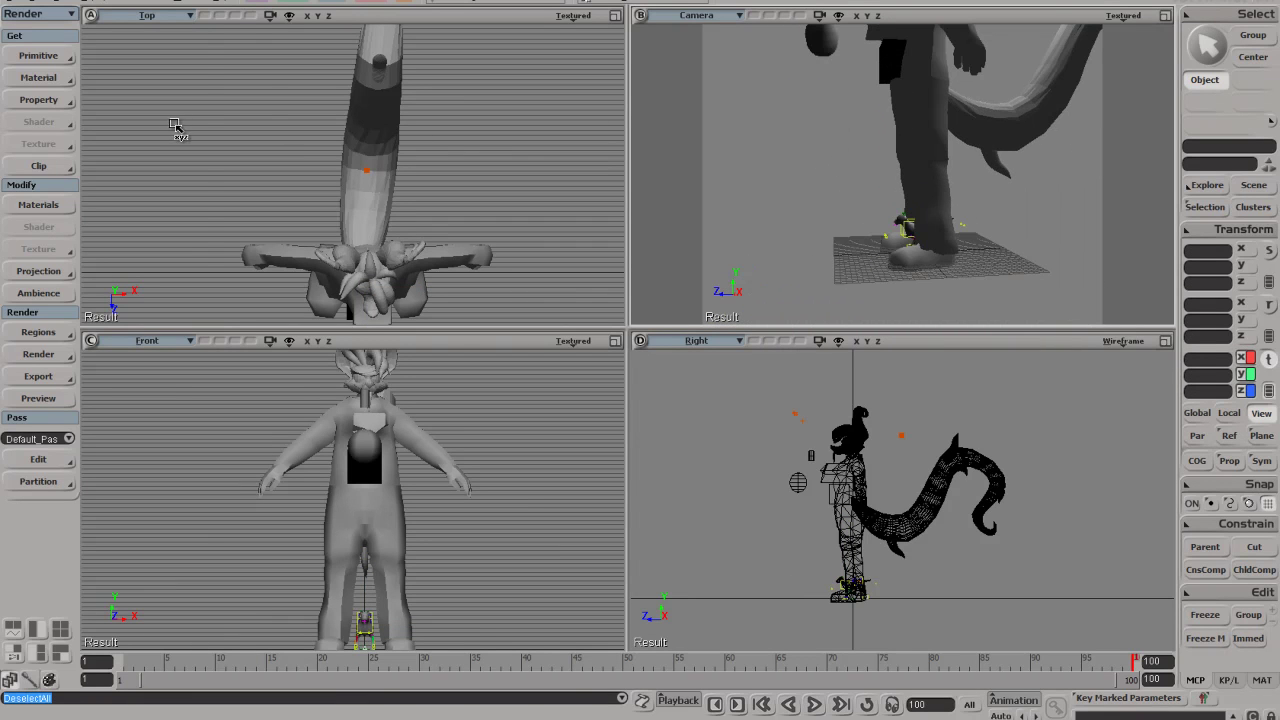
left_click(38, 56)
mouse_move(183, 259)
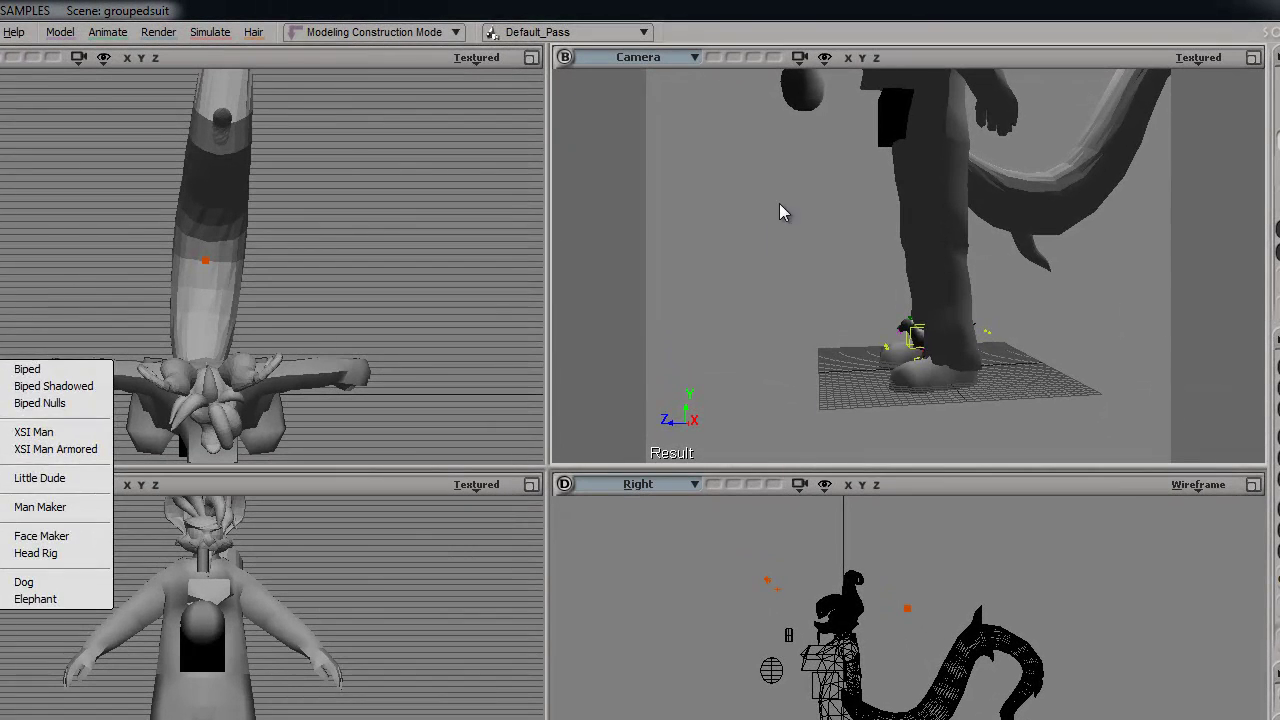
left_click(806, 238)
Select the sphere, the character's body mesh and the cylinder together
key("s")
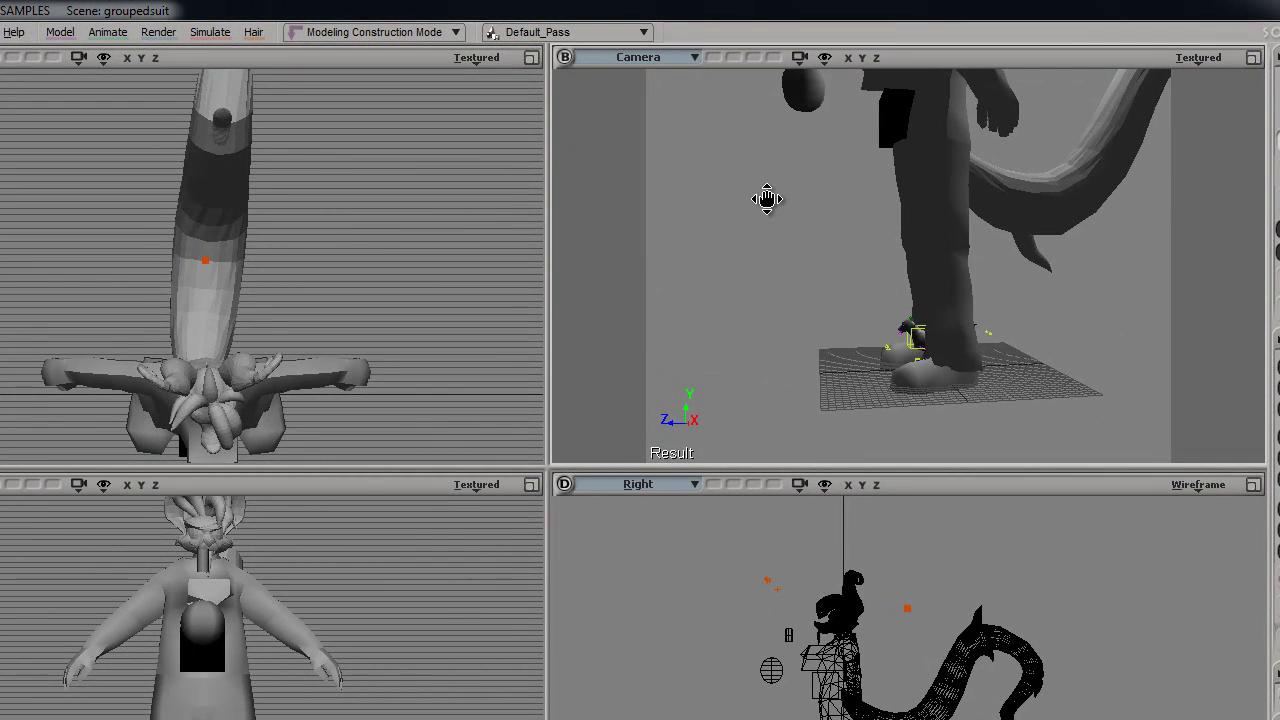
left_click_drag(766, 197, 803, 377)
mouse_move(803, 377)
right_mouse_down()
mouse_move(871, 334)
mouse_move(791, 355)
right_mouse_up()
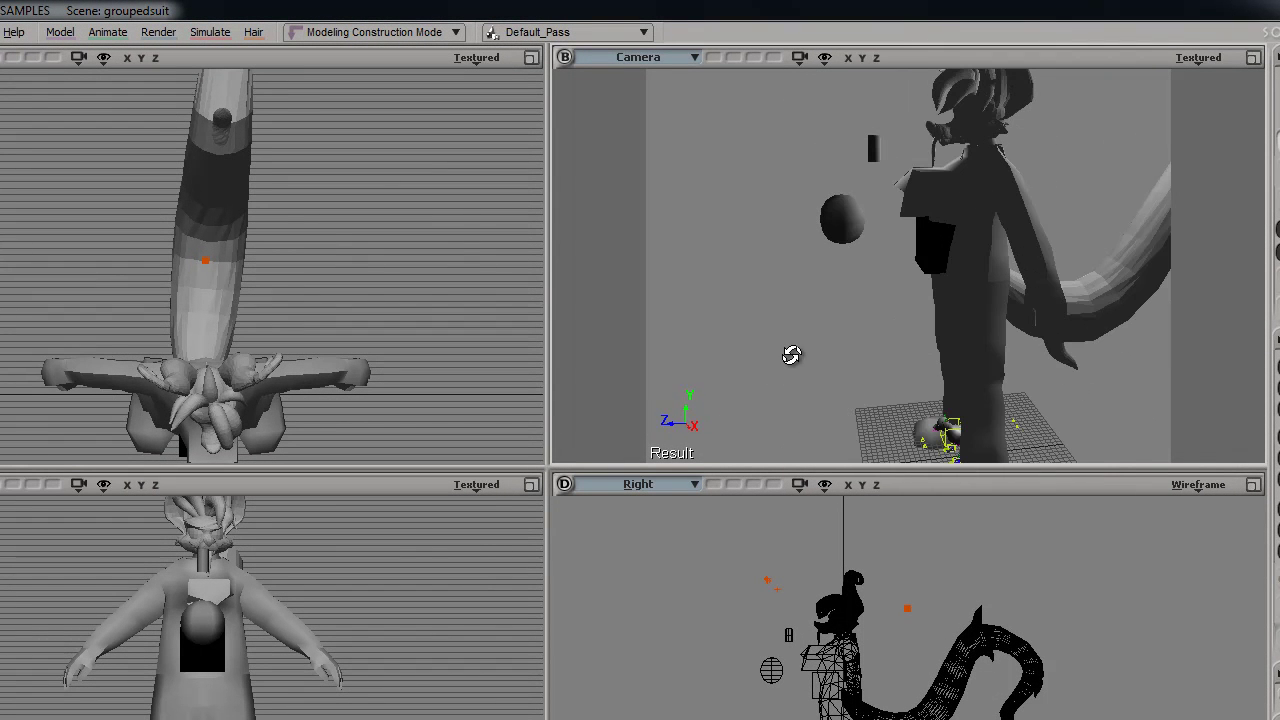
left_click(853, 224)
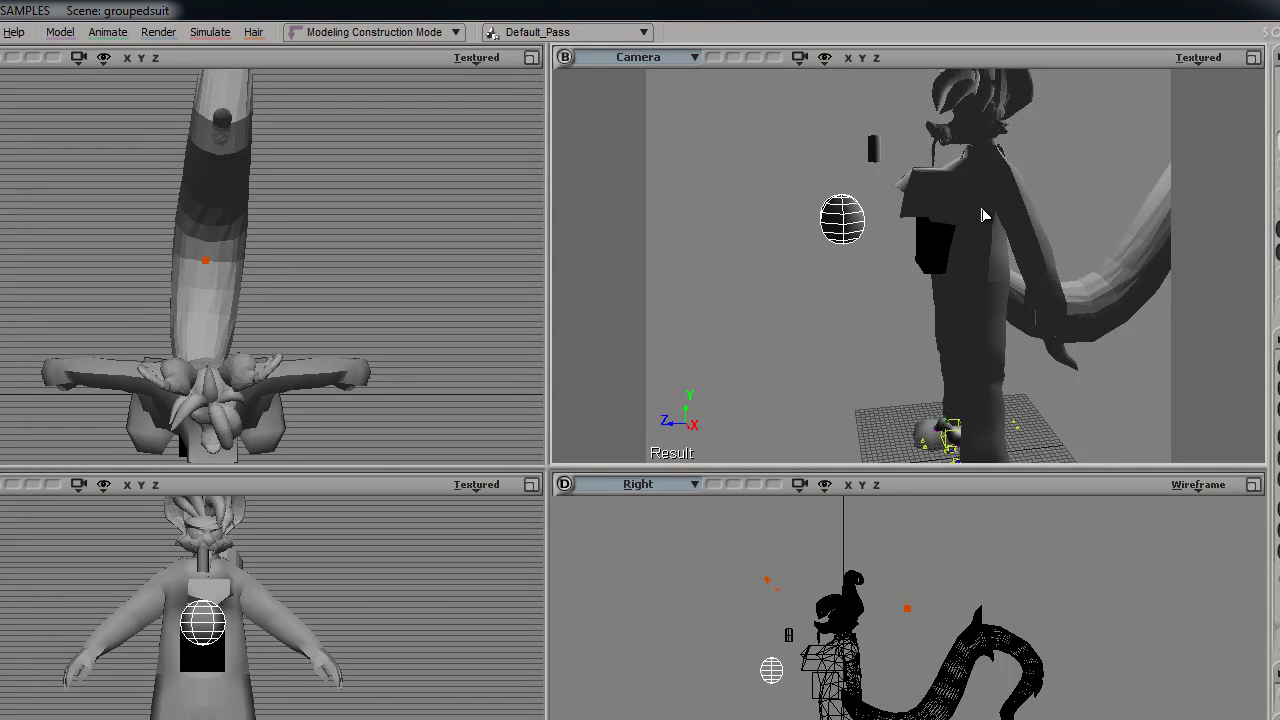
left_click(980, 215)
left_click(873, 150)
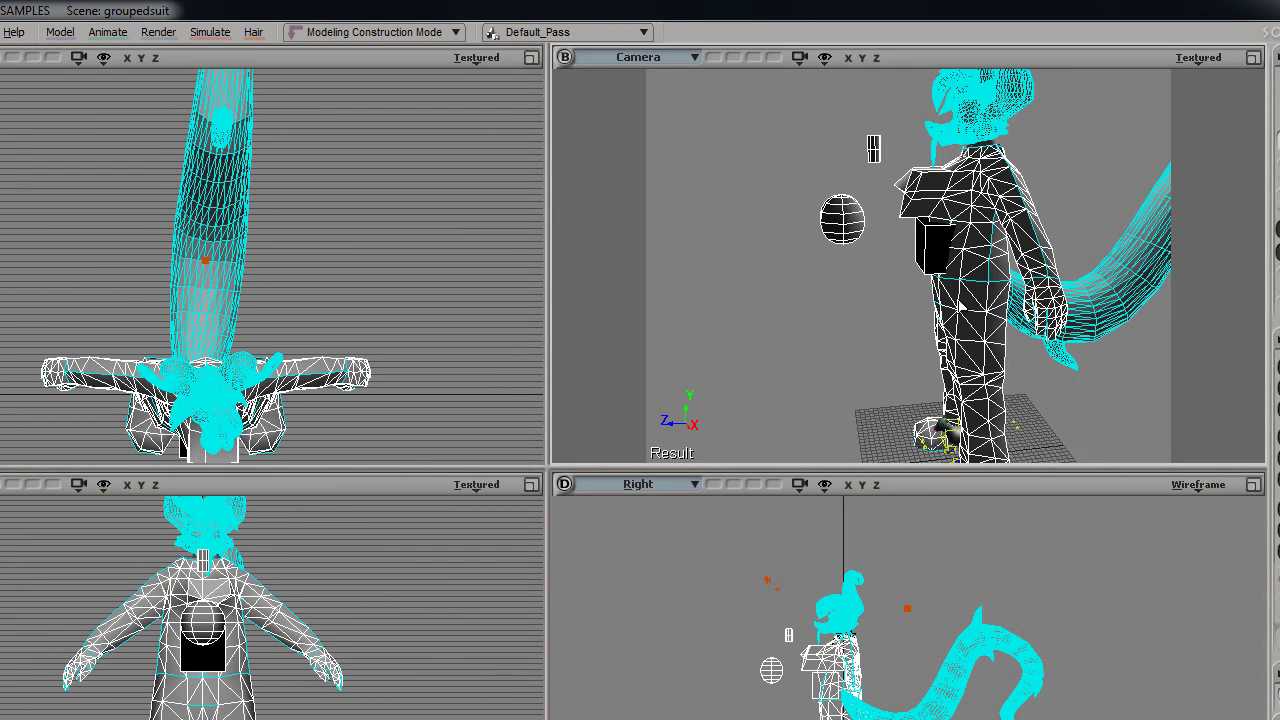
Merge the selected sphere, body and cylinder into one polygon mesh
left_click(60, 31)
mouse_move(110, 192)
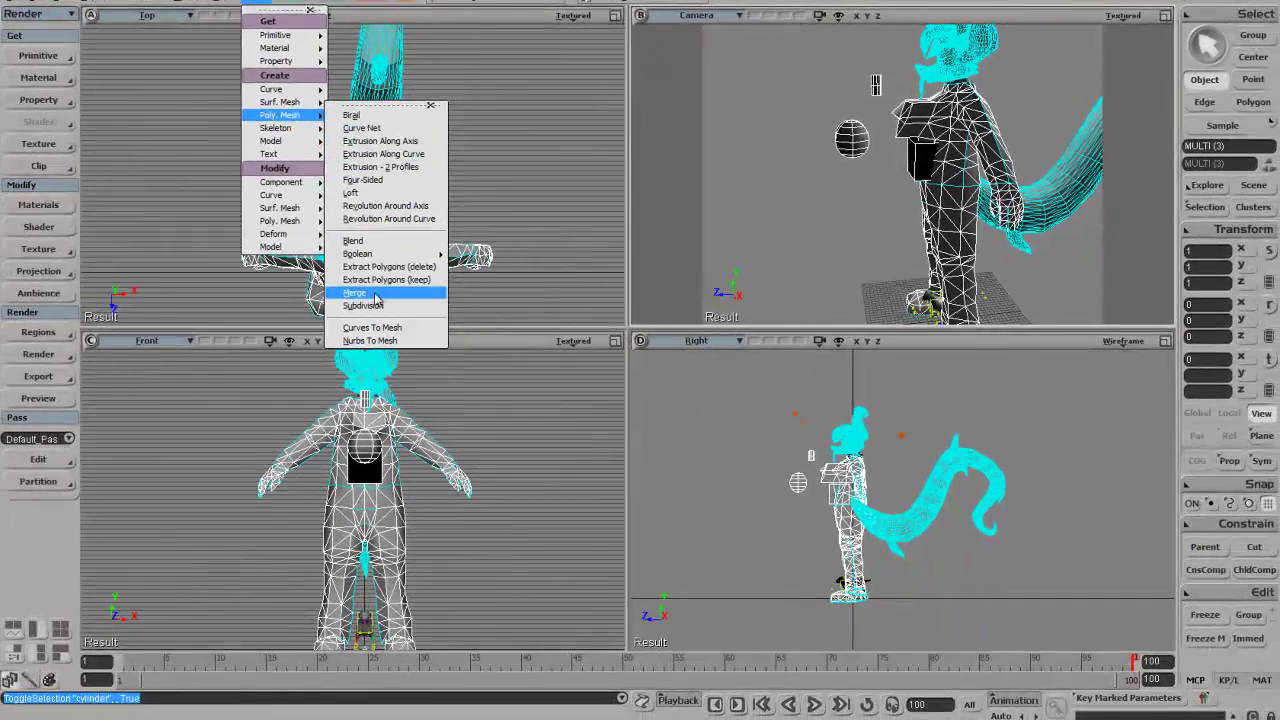
left_click(189, 421)
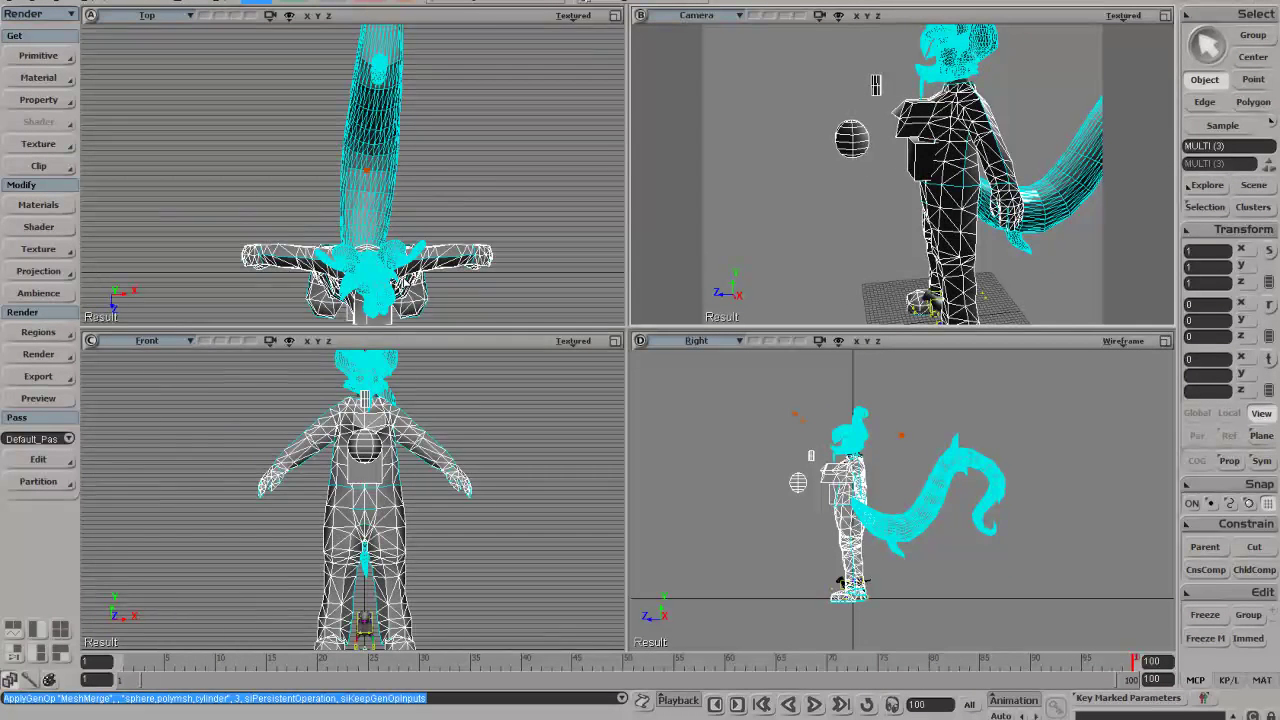
Merge the inputs' materials, UVs, shape animation and envelope weights, set their construction mode to Modeling, and deselect everything
left_click(232, 221)
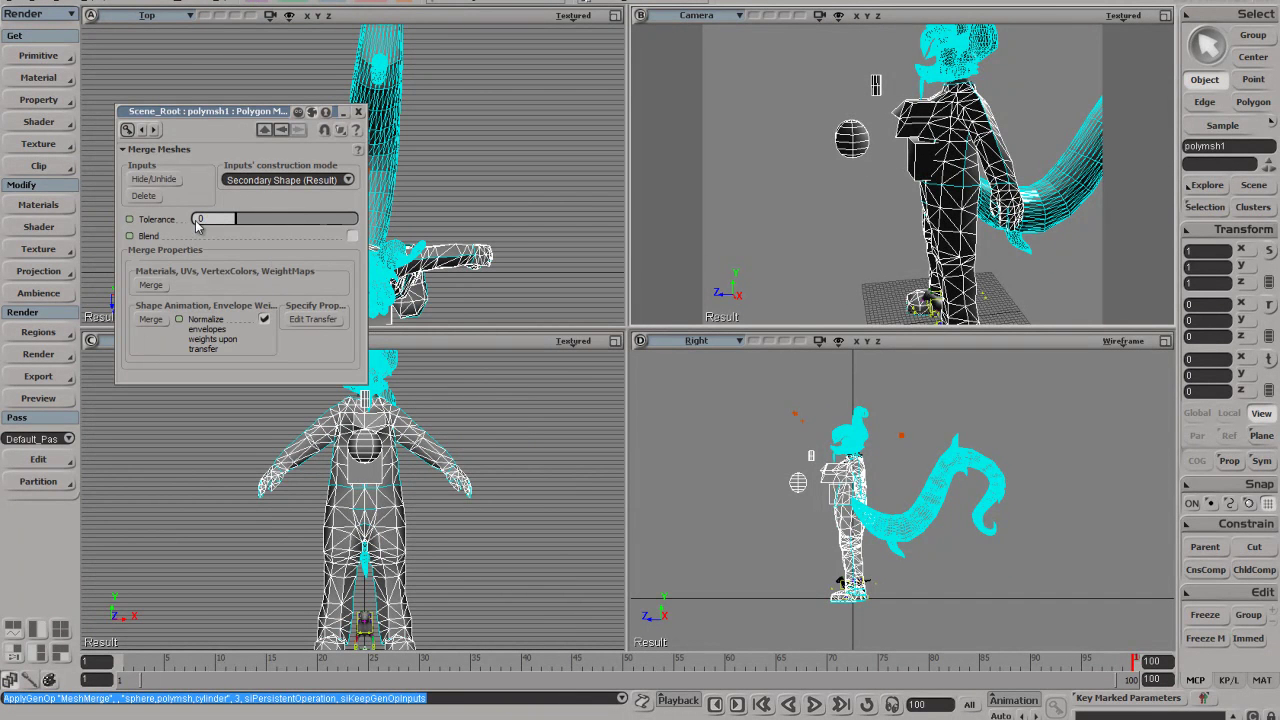
left_click(152, 287)
left_click(150, 321)
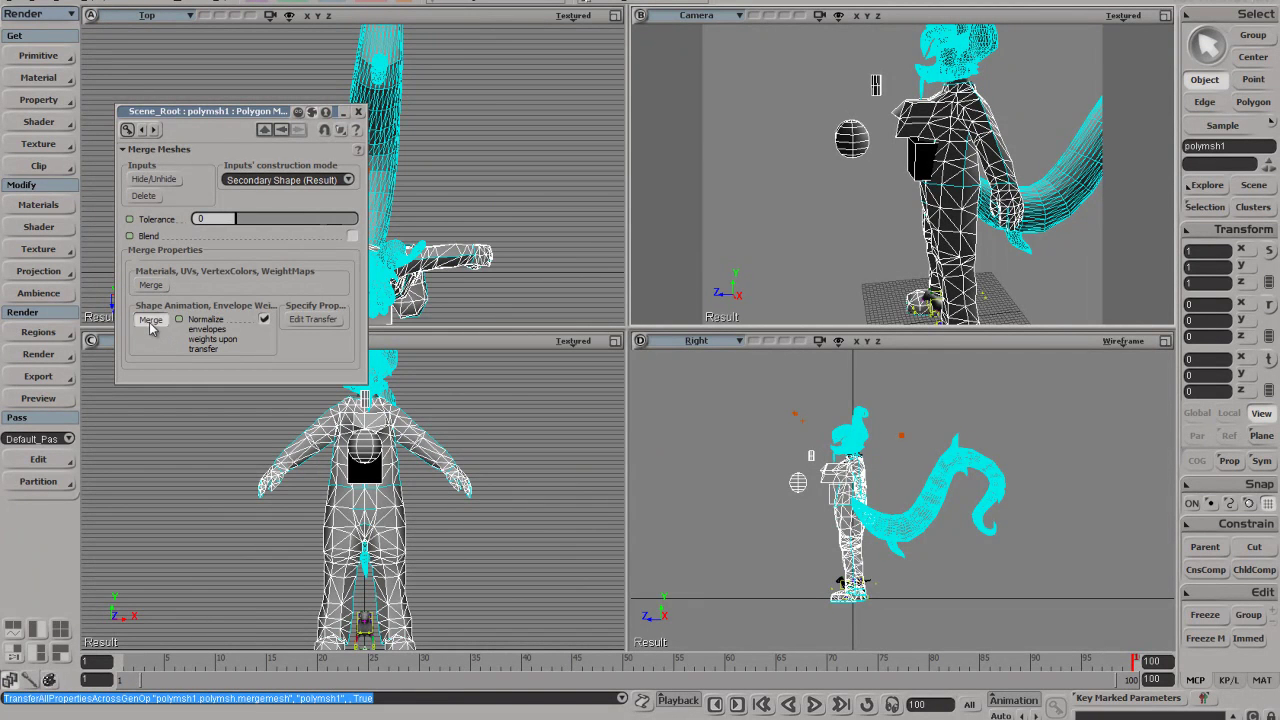
left_click(148, 199)
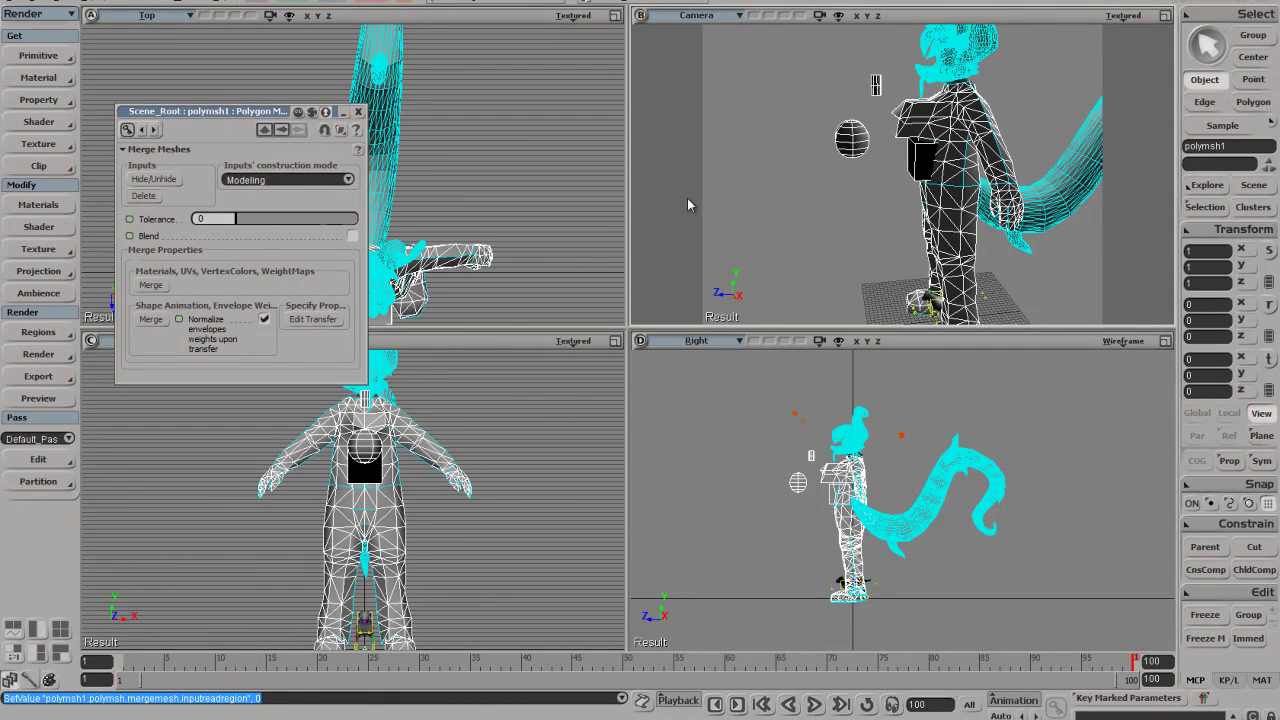
left_click(796, 143)
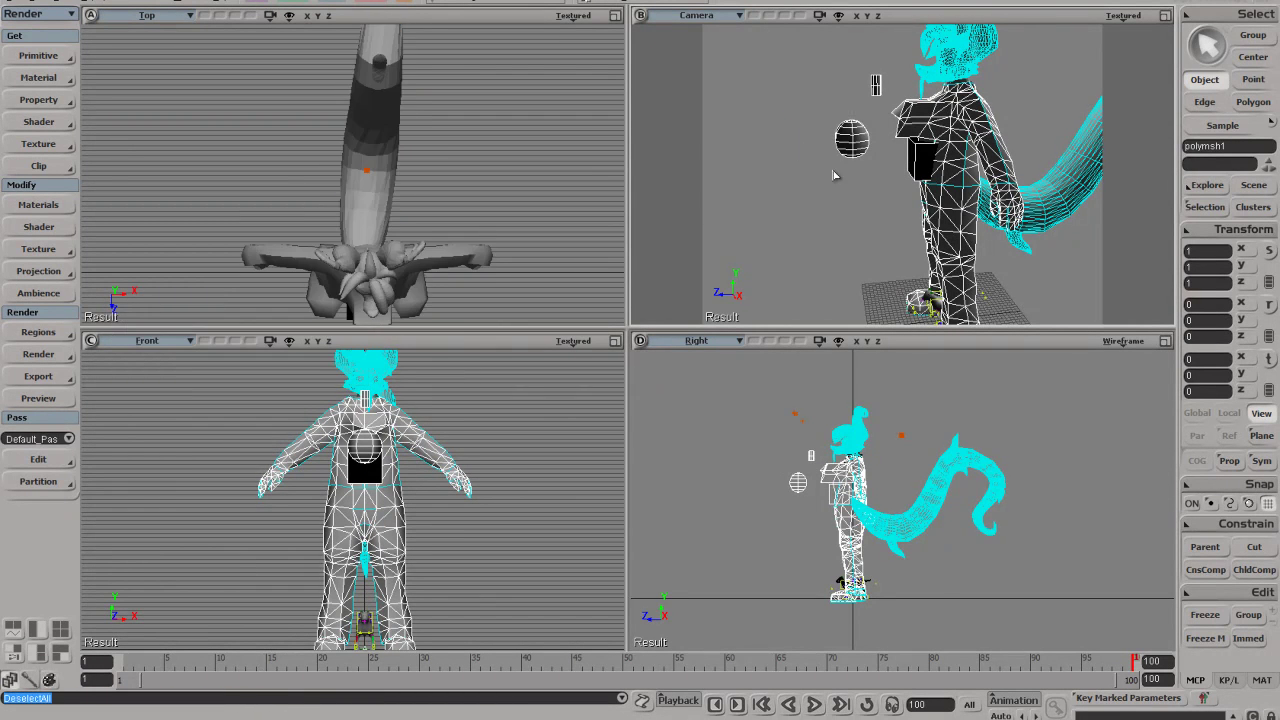
Examine the character, sphere and cylinder from several angles after the merge
left_click(856, 138)
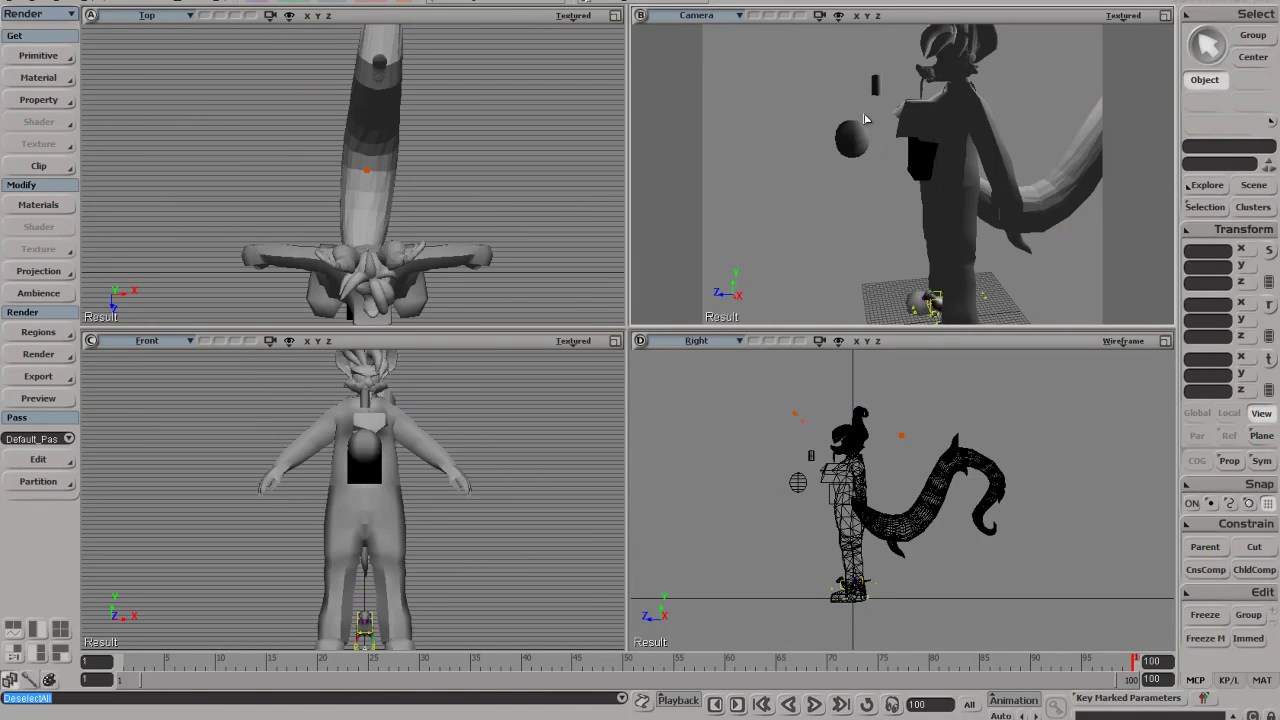
left_click_drag(766, 140, 773, 170)
left_click(857, 140)
right_click_drag(773, 170, 950, 127)
left_click(925, 90)
left_click_drag(991, 118, 1001, 129)
left_click(820, 152)
left_click_drag(942, 243, 957, 265)
right_click_drag(957, 265, 932, 256)
left_click_drag(931, 255, 923, 286)
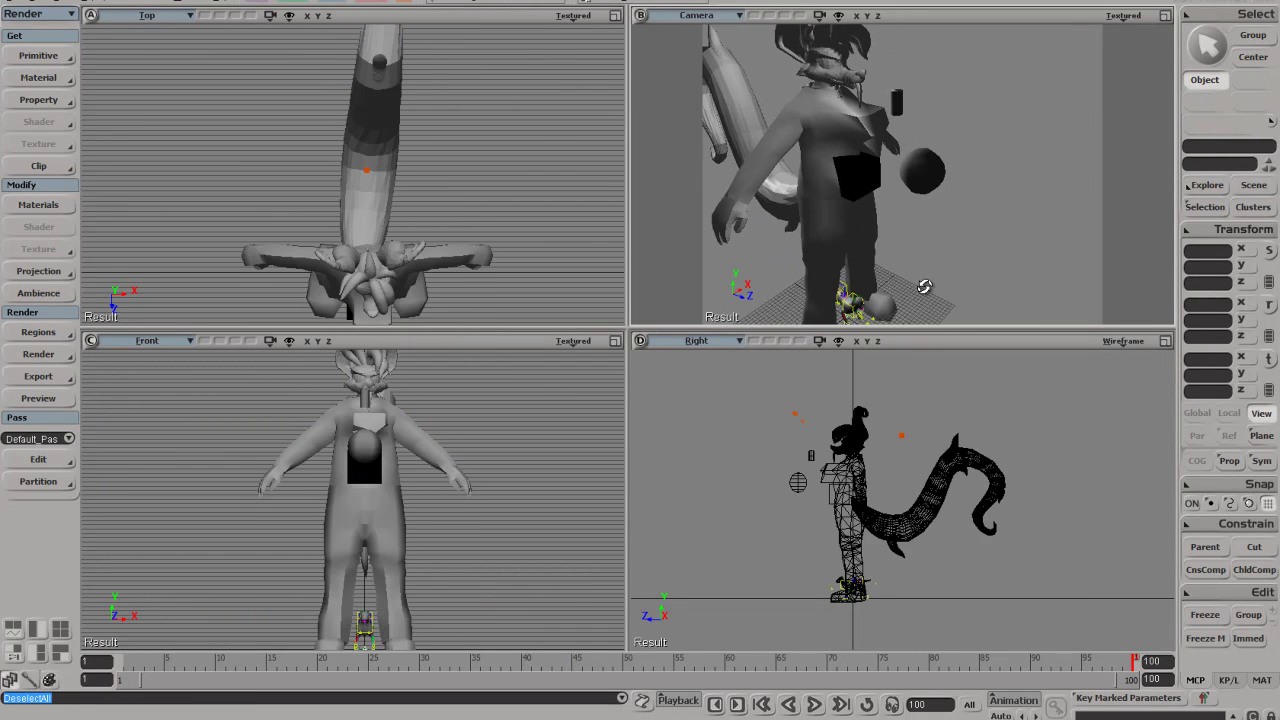
Select the merged mesh and pick several polygons down the side of its chest in polygon selection mode
left_click(795, 147)
scroll(975, 240, "up", 10)
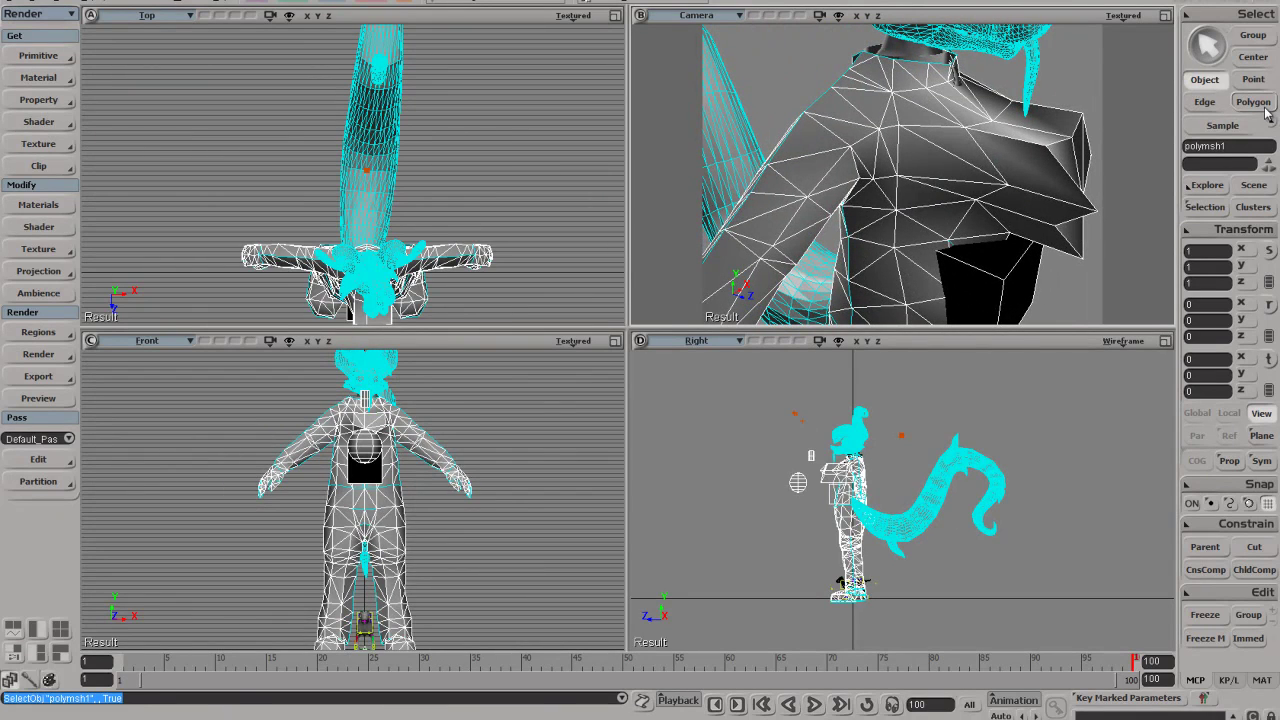
left_click(1253, 102)
key("u")
mouse_move(953, 154)
left_mouse_down()
mouse_move(902, 229)
mouse_move(888, 296)
mouse_move(878, 292)
left_mouse_up()
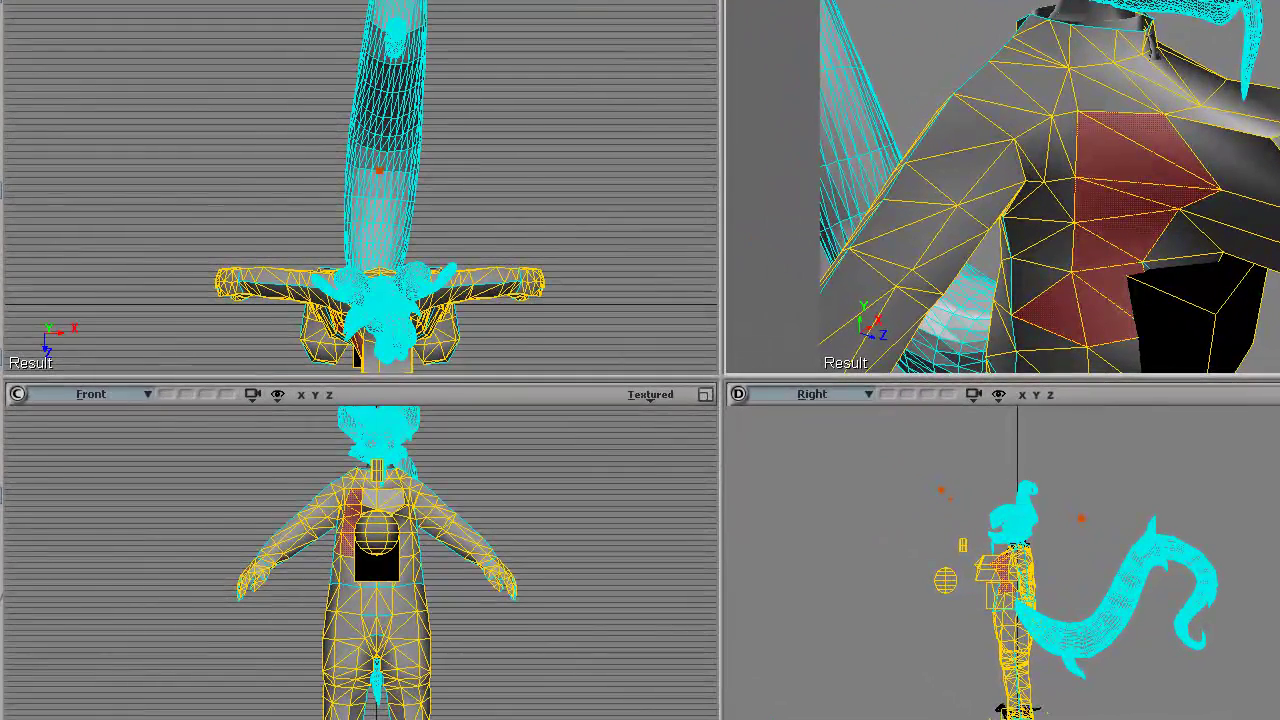
Add an Image texture to the selected chest polygons, removing the overlap from the other clusters
left_click(1, 278)
mouse_move(64, 279)
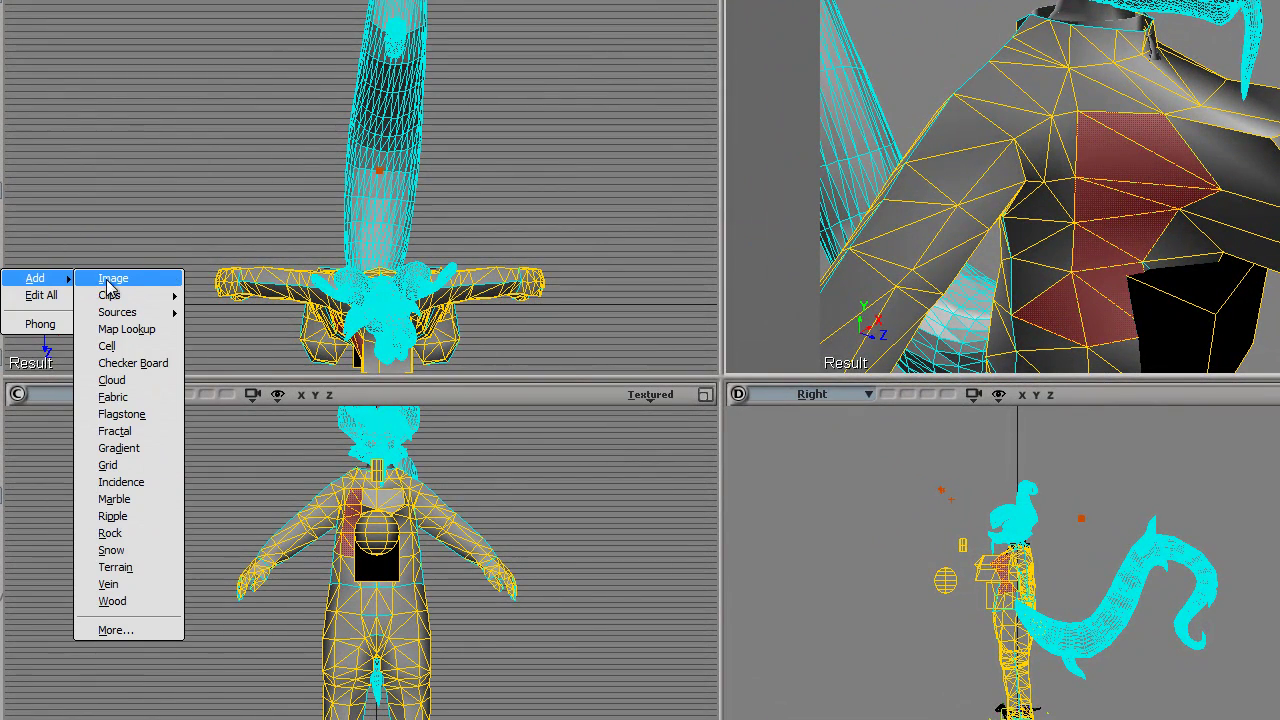
mouse_move(135, 295)
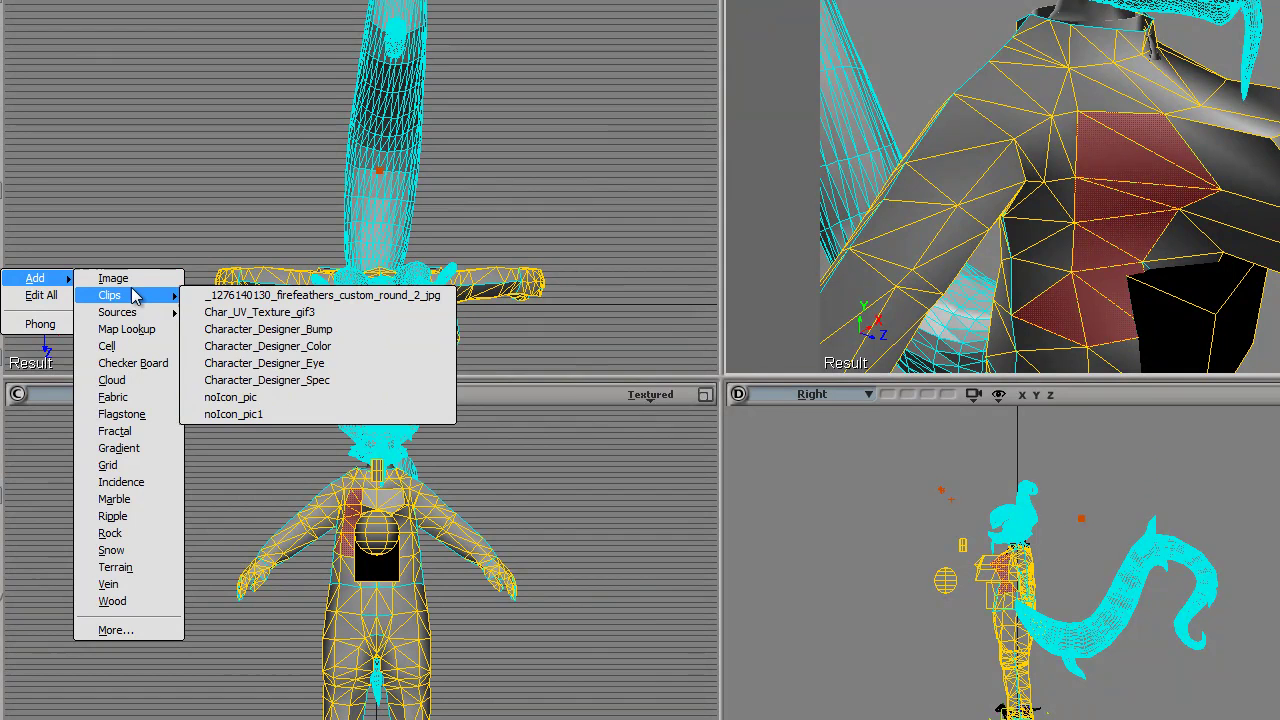
left_click(131, 280)
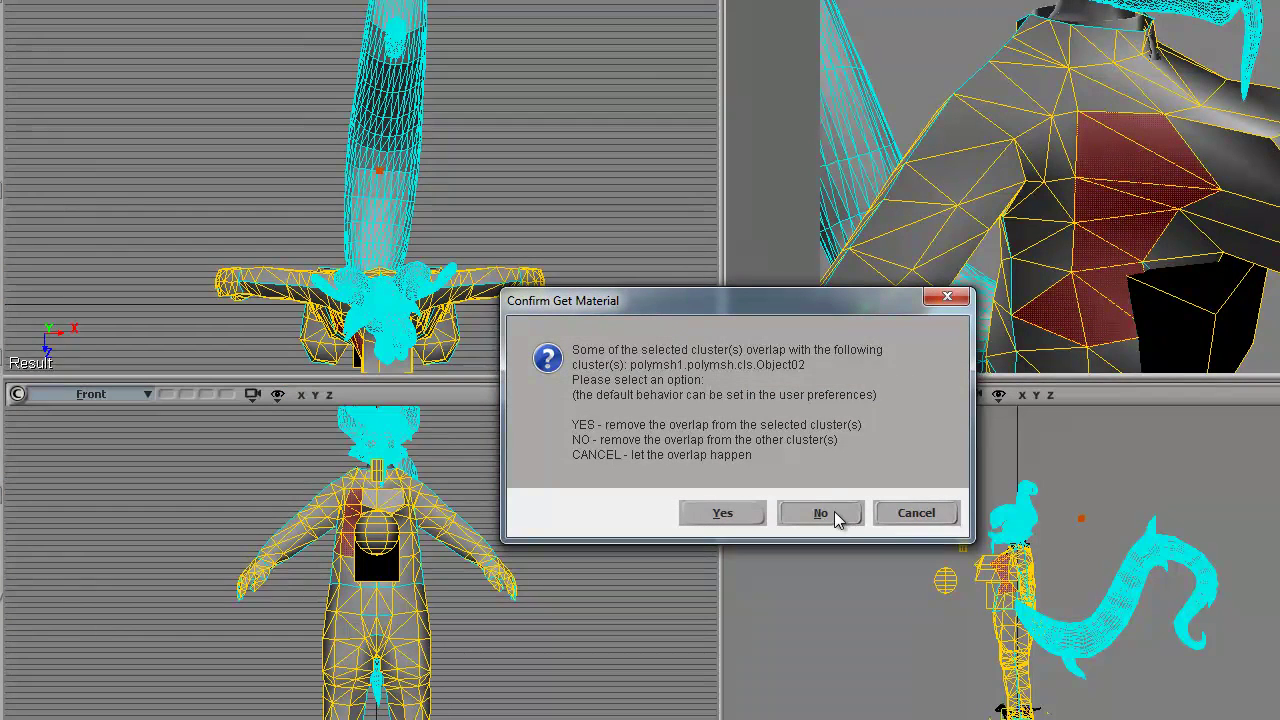
left_click(836, 510)
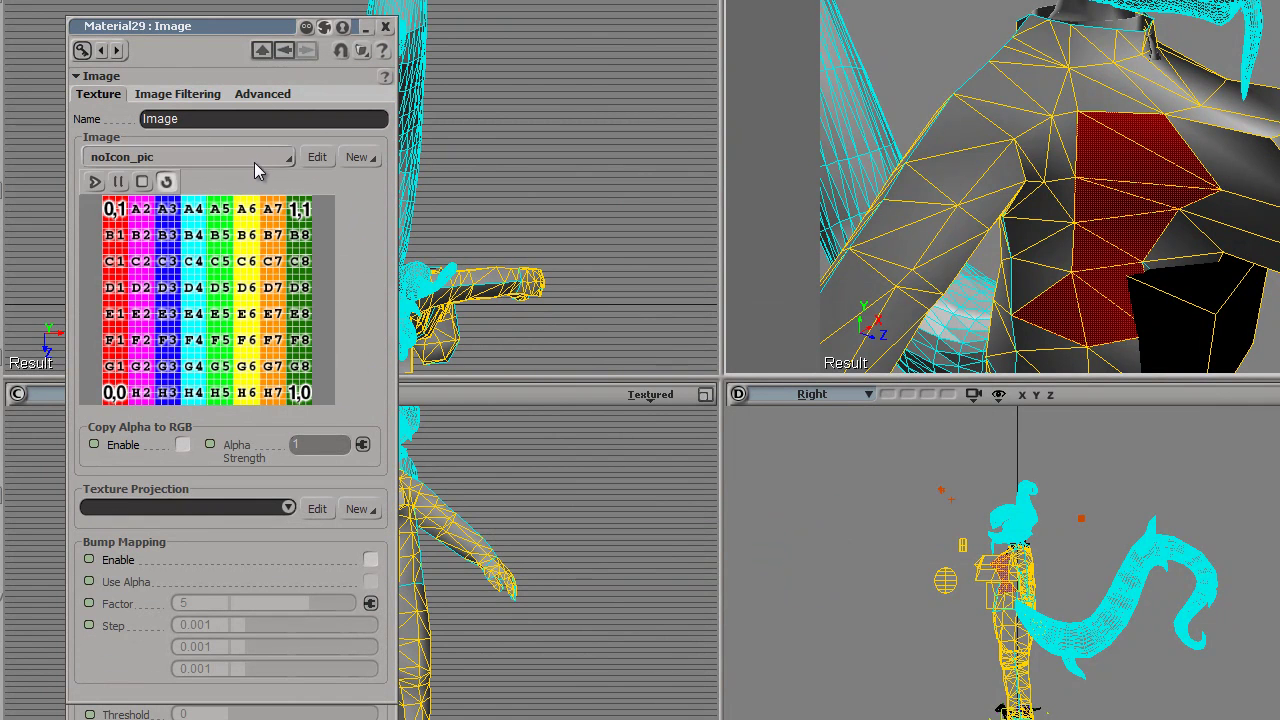
Set the texture's image to Character_Designer_Bump and create a Unique UVs (polymesh) texture projection
left_click(270, 162)
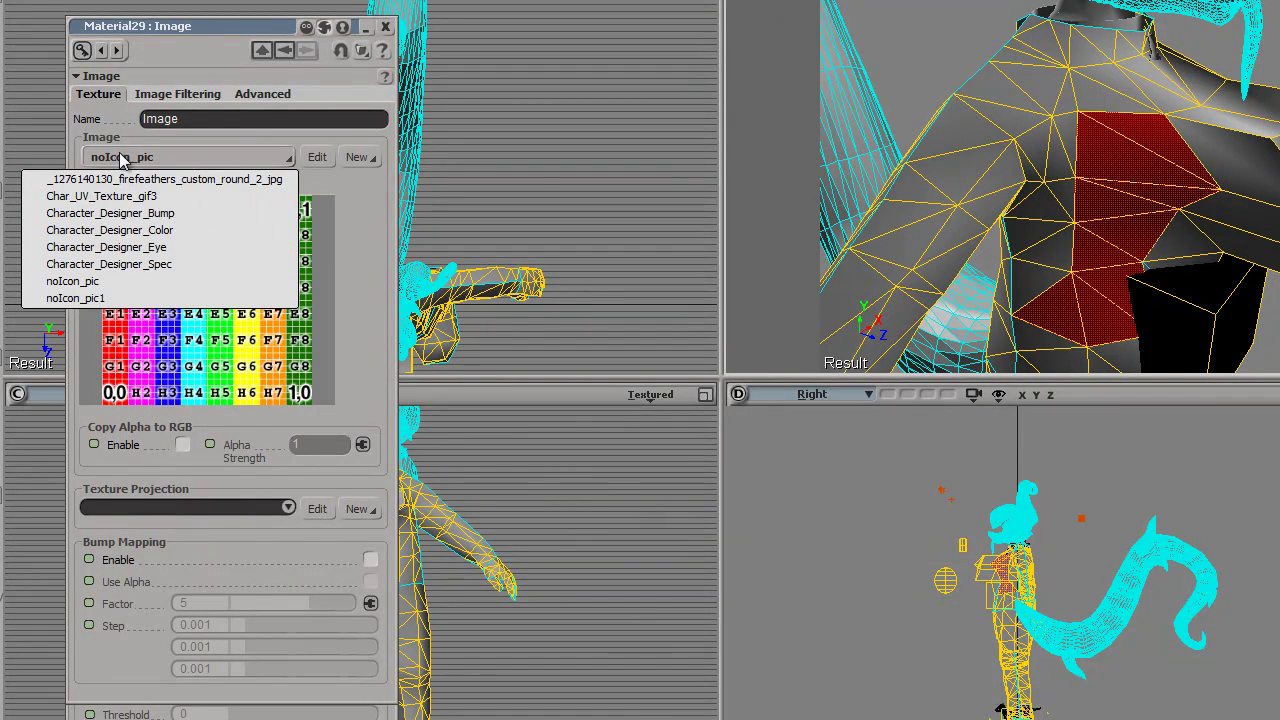
left_click(137, 214)
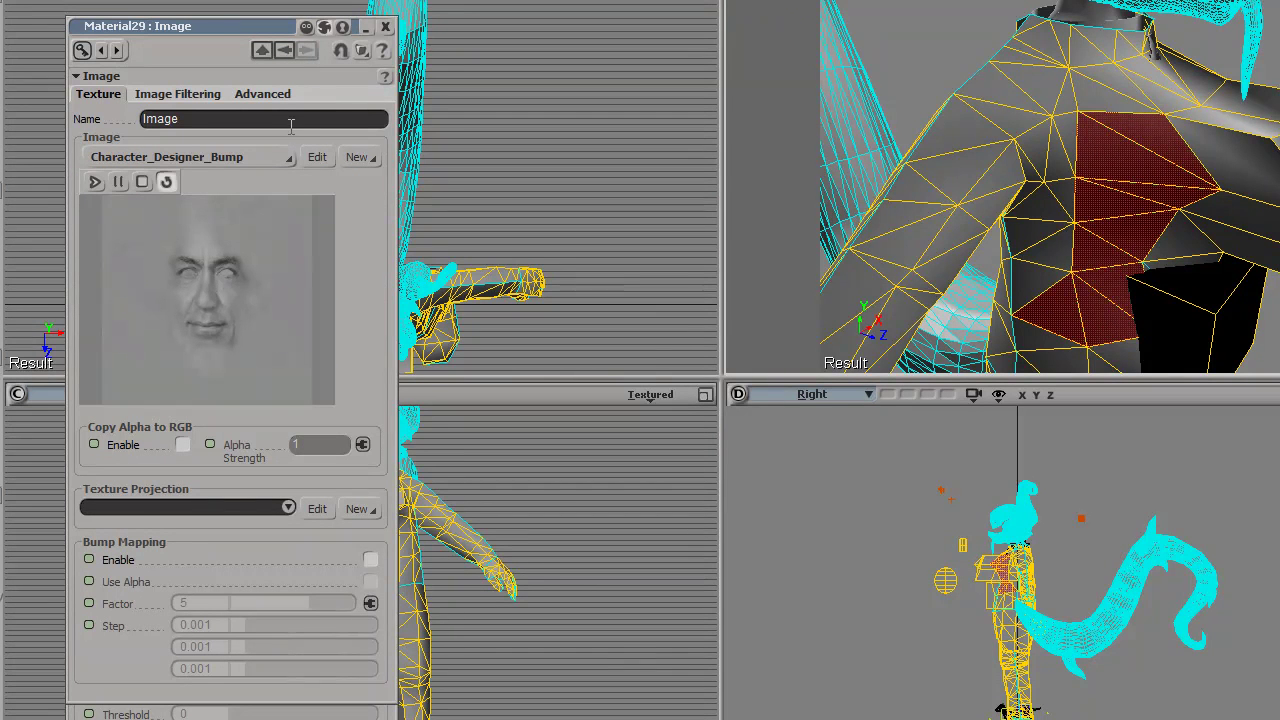
left_click(358, 157)
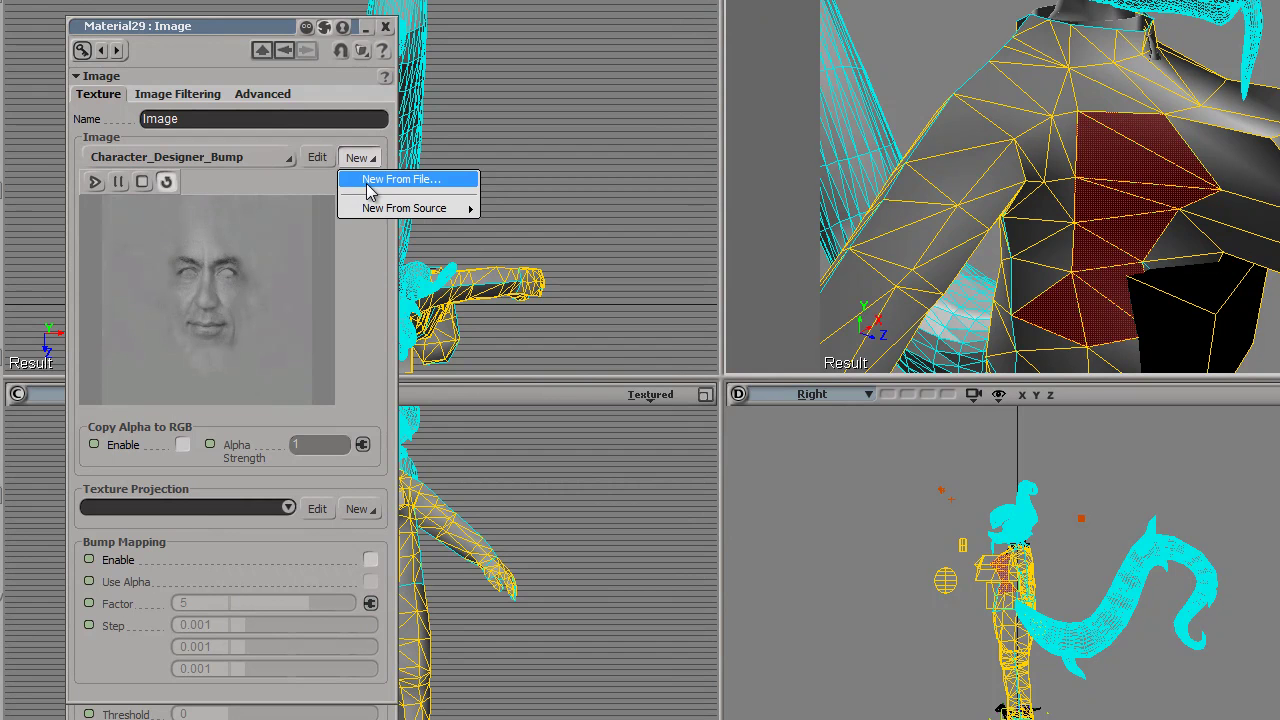
left_click(285, 186)
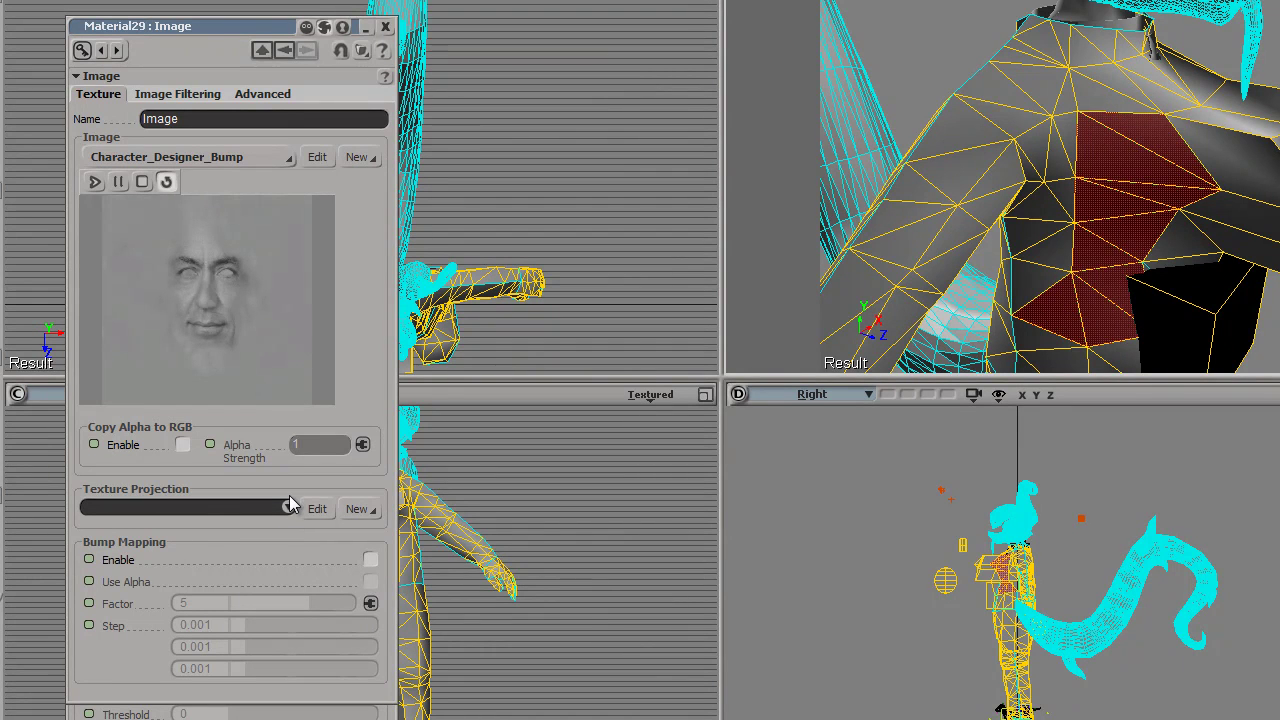
left_click(356, 505)
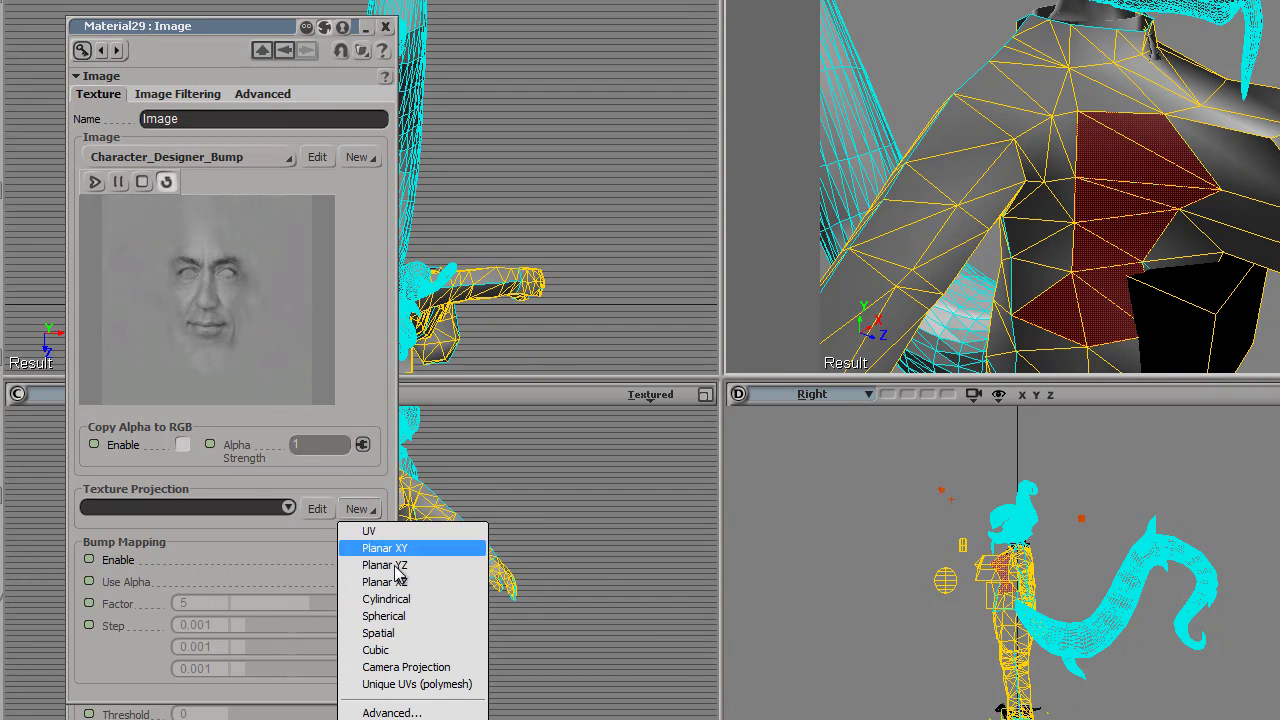
left_click(424, 690)
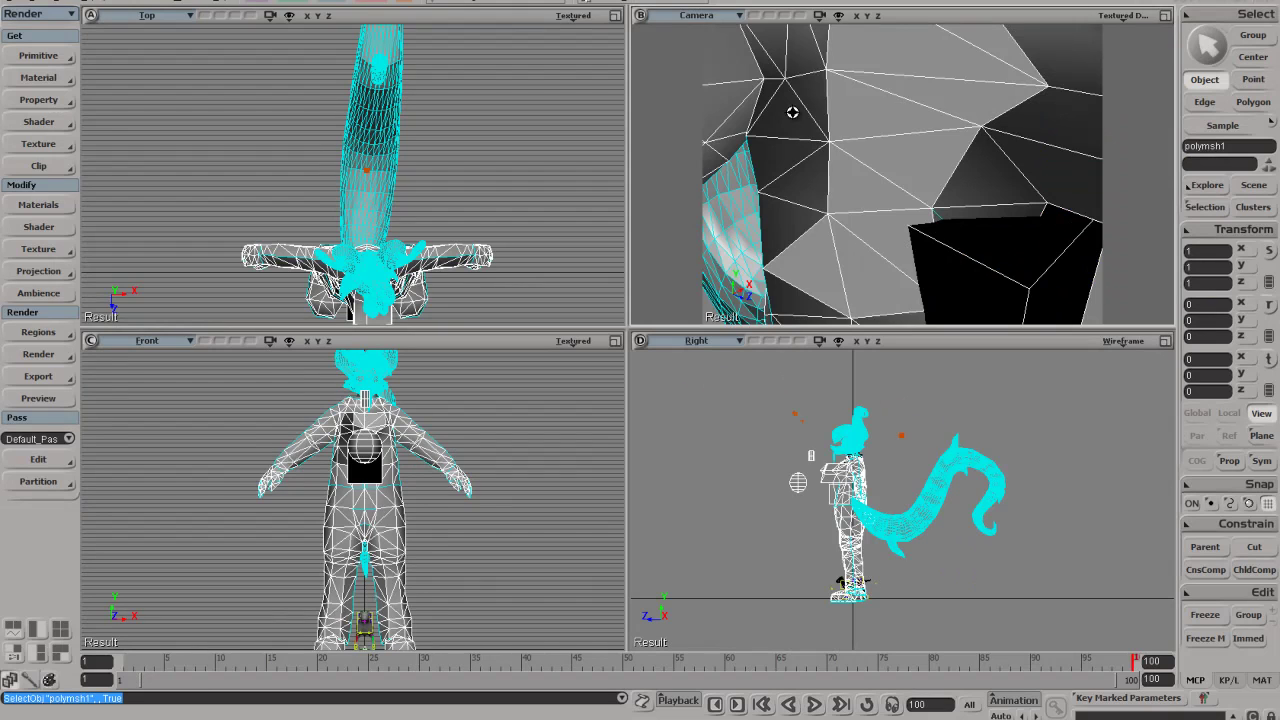
Examine the textured polygons on the chest of the merged mesh up close
middle_click_drag(792, 112, 817, 152)
right_click_drag(817, 152, 860, 209)
left_click_drag(860, 209, 883, 76)
scroll(882, 75, "up", 10)
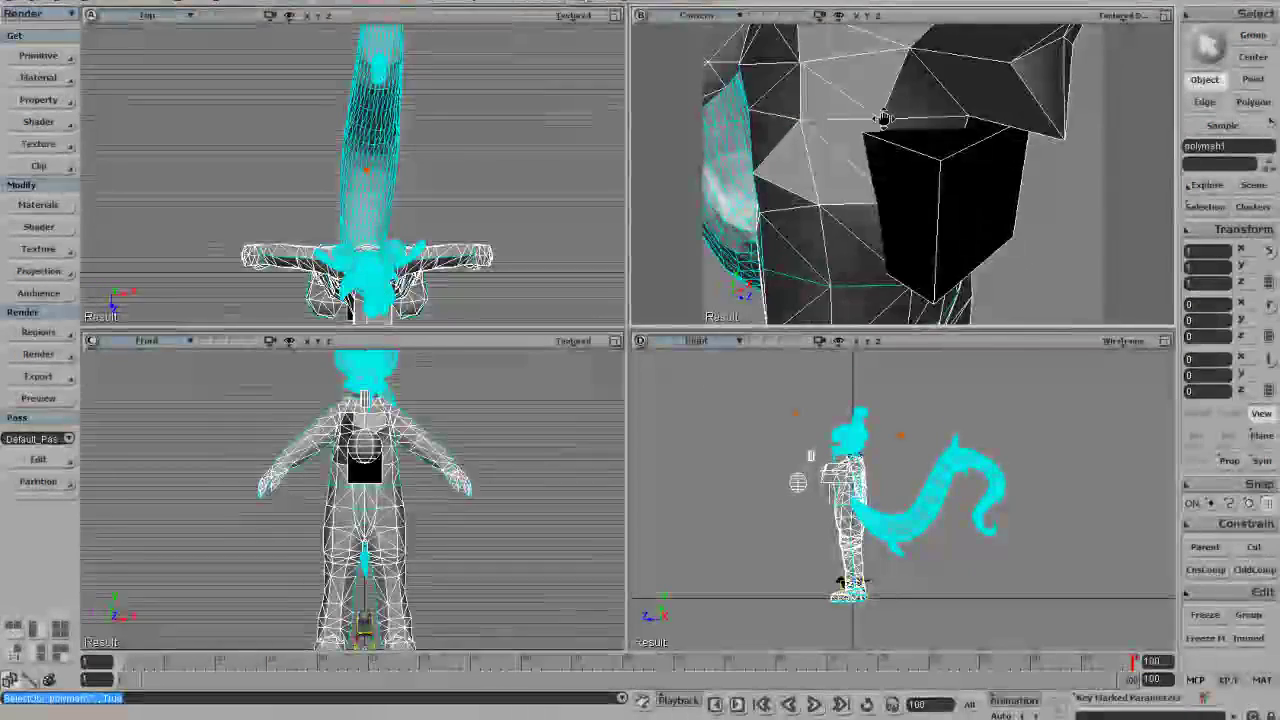
left_click_drag(889, 207, 914, 199)
middle_click_drag(913, 198, 879, 181)
scroll(879, 181, "down", 5)
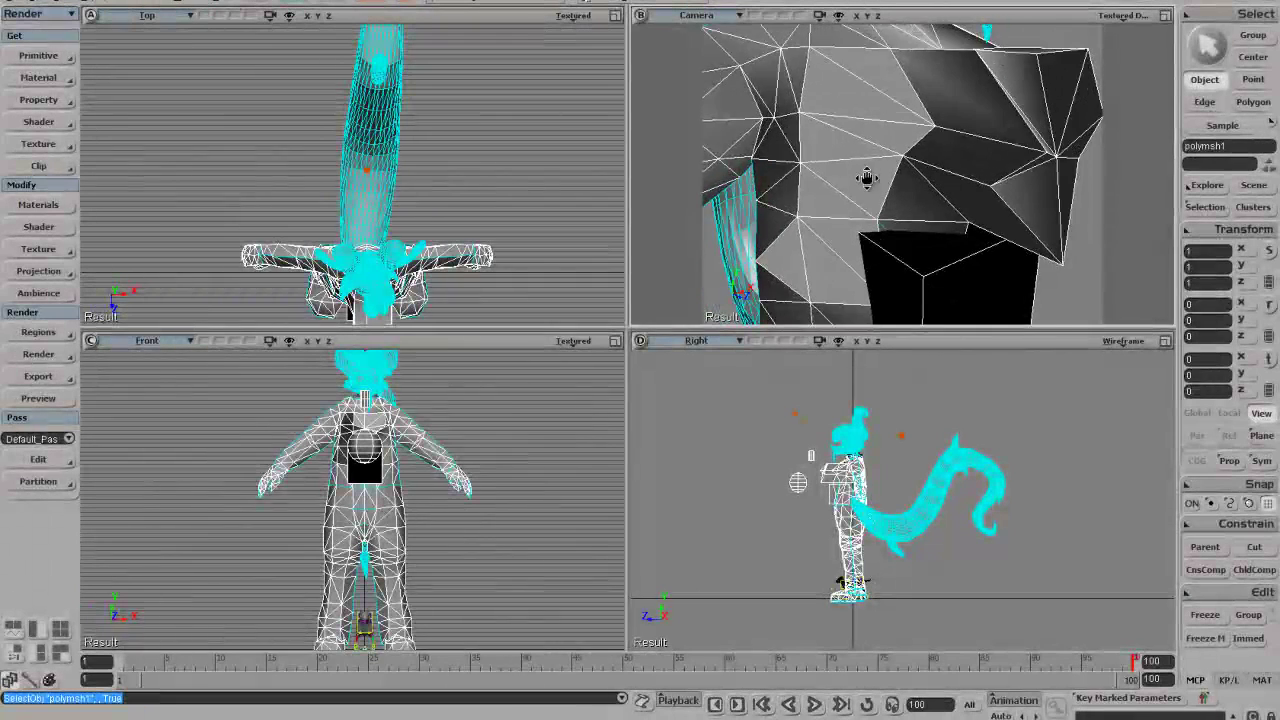